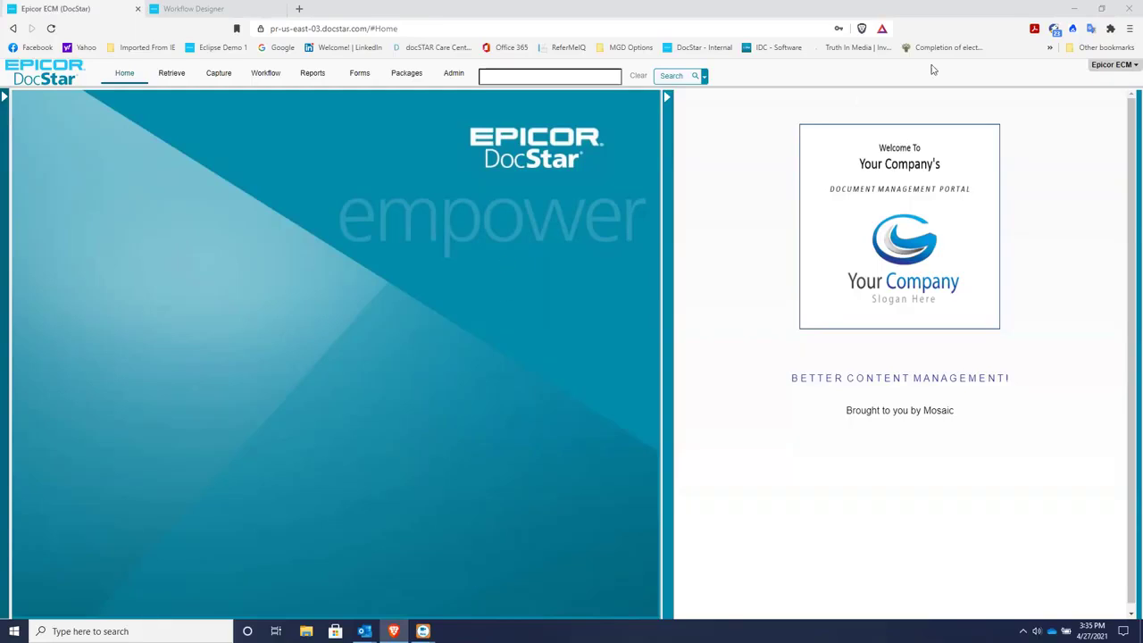
click(1115, 66)
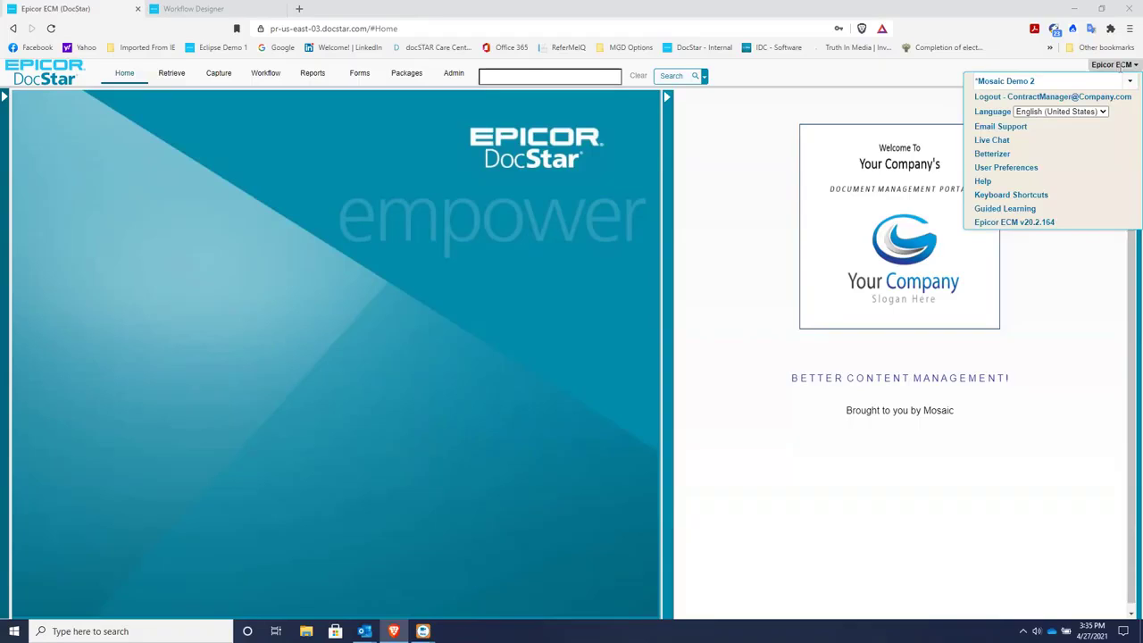
click(1119, 65)
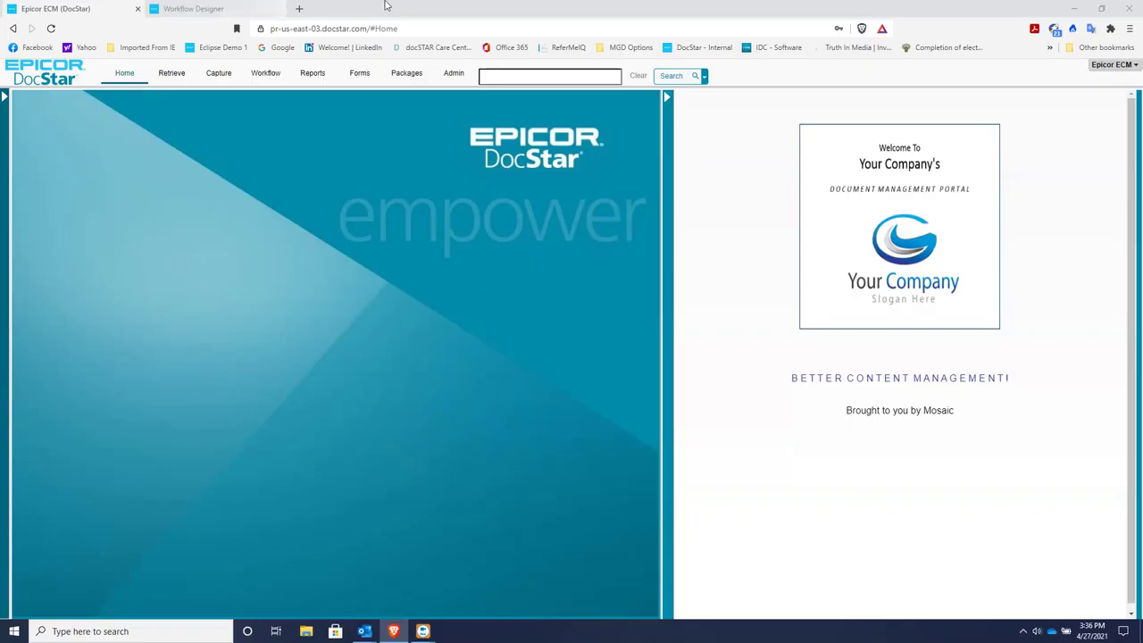
click(425, 27)
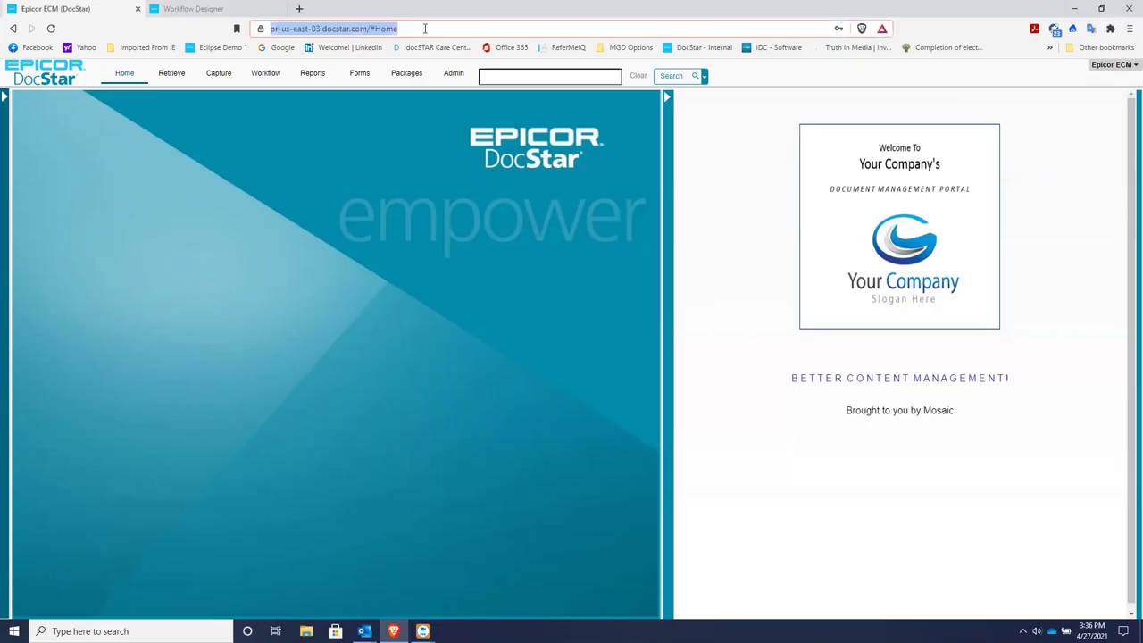
click(448, 193)
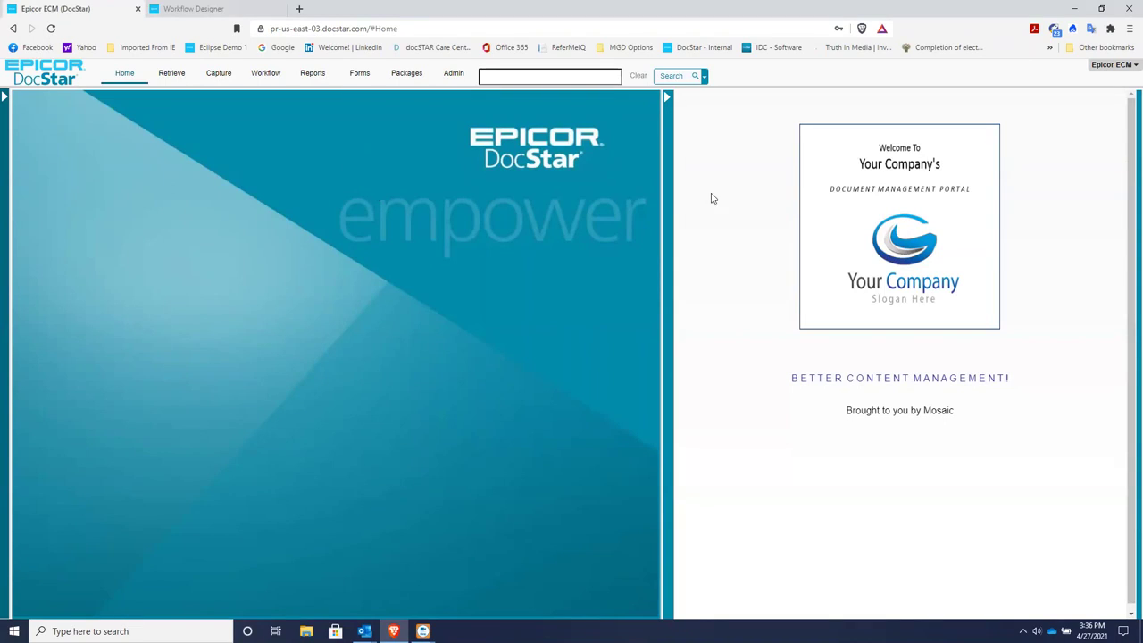
Run the saved search "Expiring Agreements by Category Search" and widen the Ctr - Category column to show full category names.
click(168, 77)
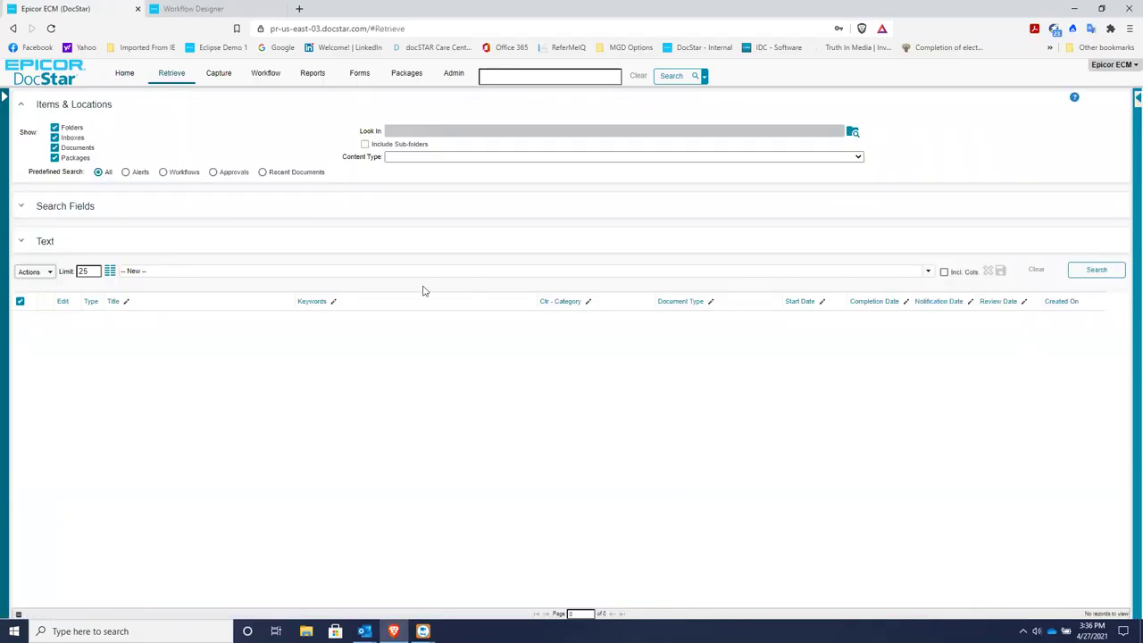
click(928, 271)
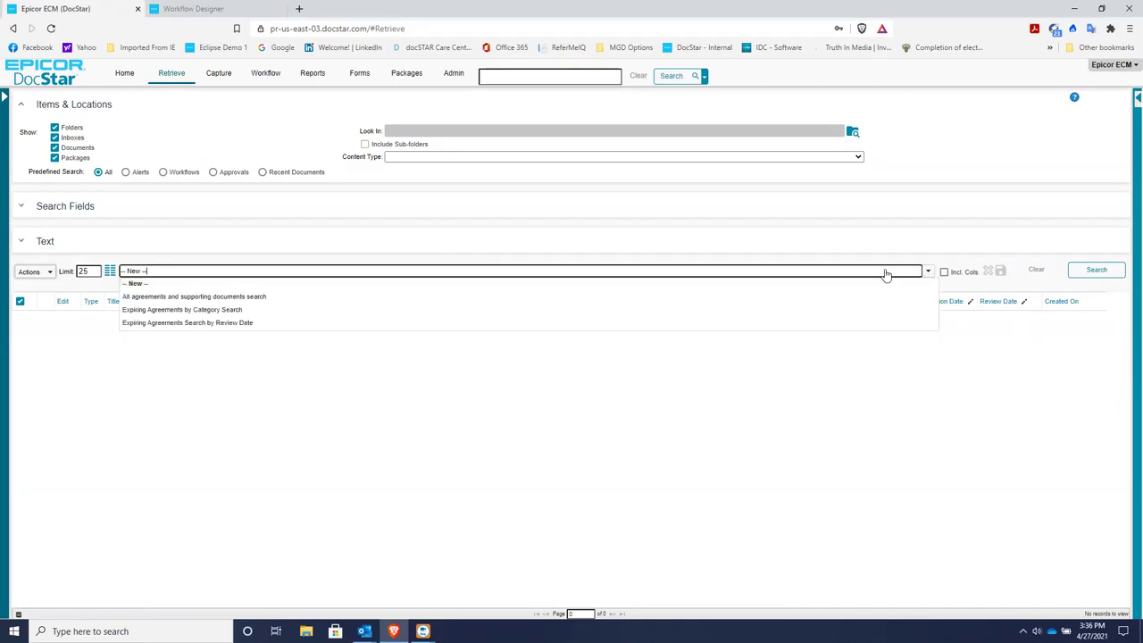
click(236, 311)
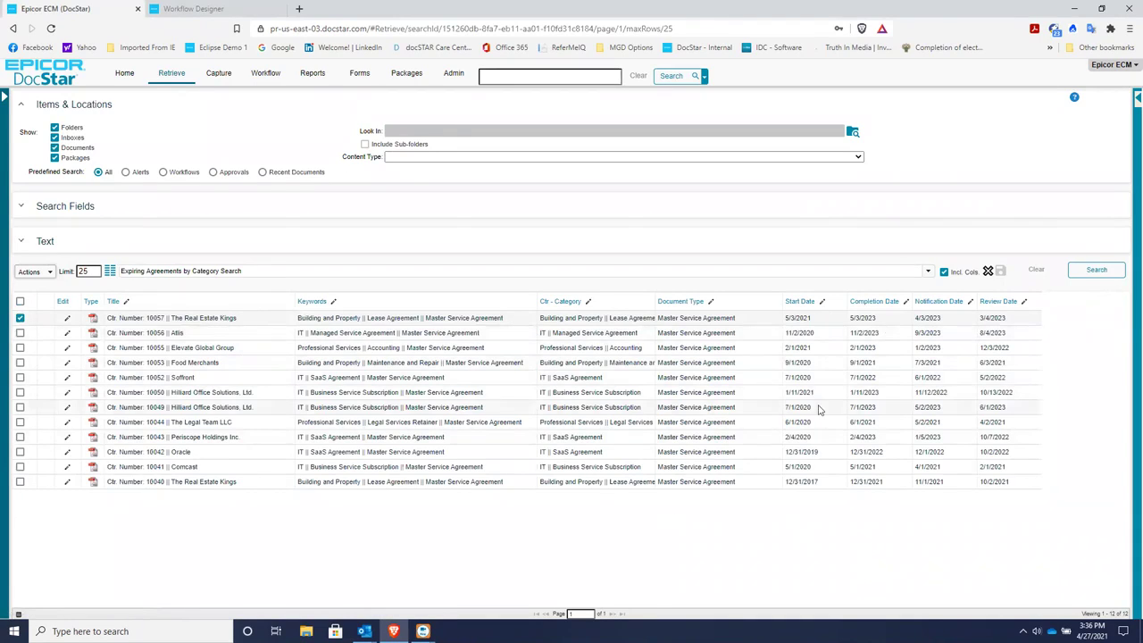
drag(654, 299, 684, 300)
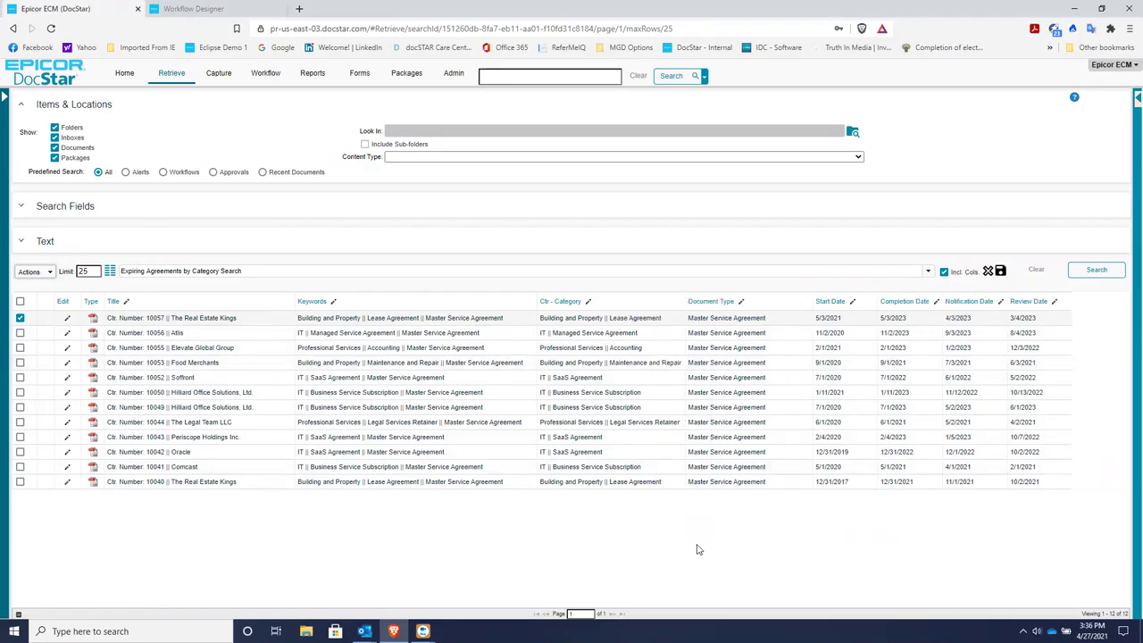
Sort the agreements by Ctr - Category, by completion date, and finally by notification date.
click(561, 301)
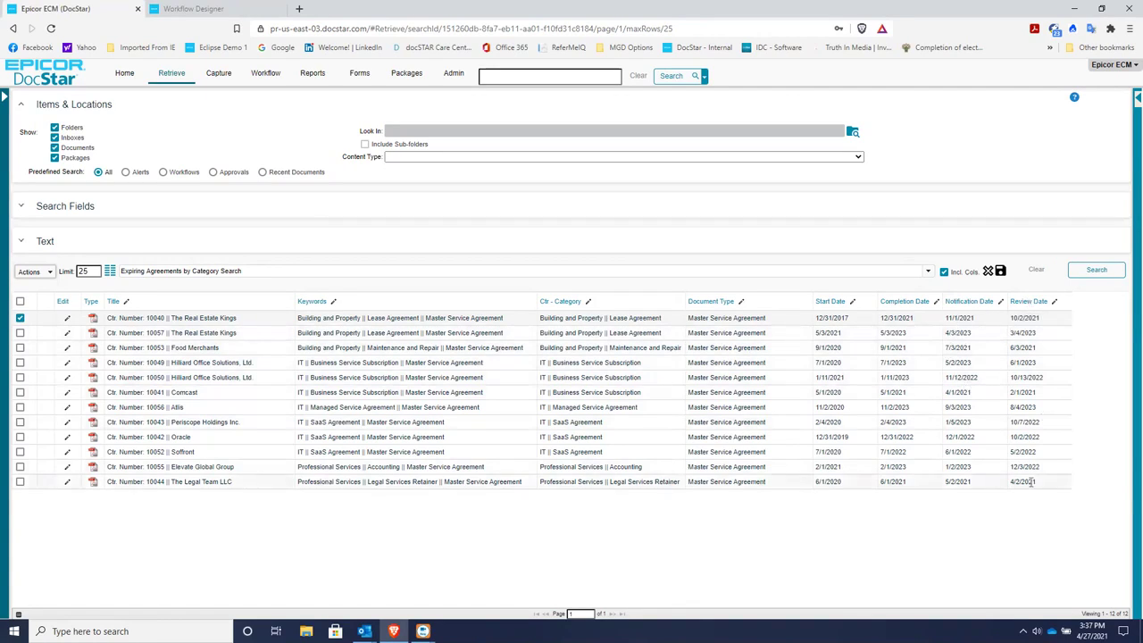
click(917, 304)
click(969, 304)
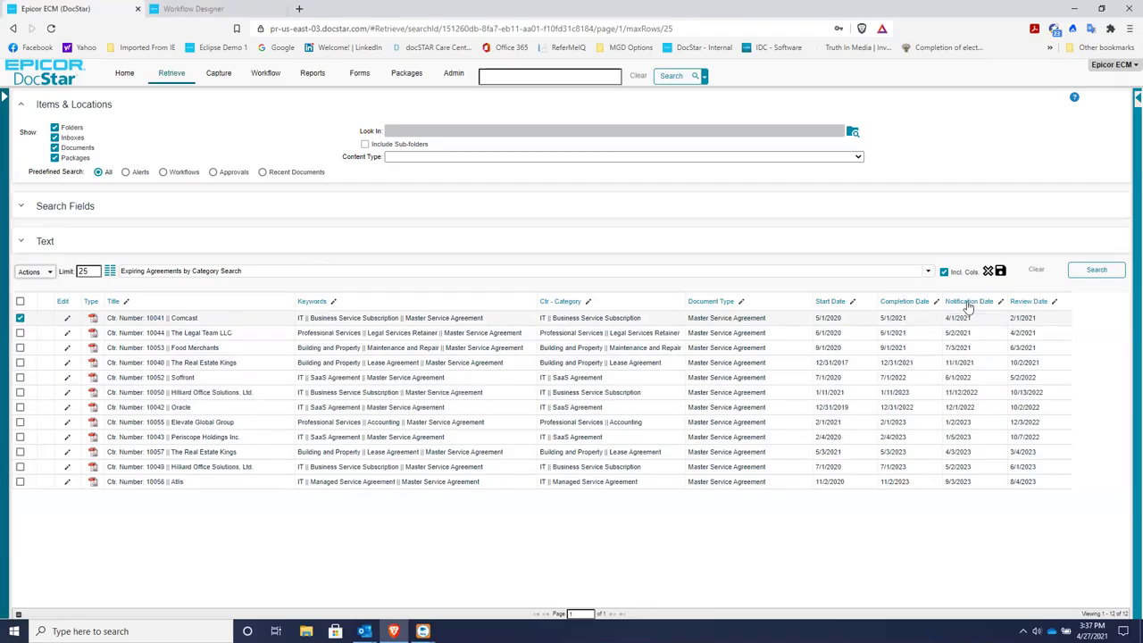
Expand the search fields and run the saved search "Expiring Agreements Search by Review Date" to inspect its review date criterion.
click(22, 207)
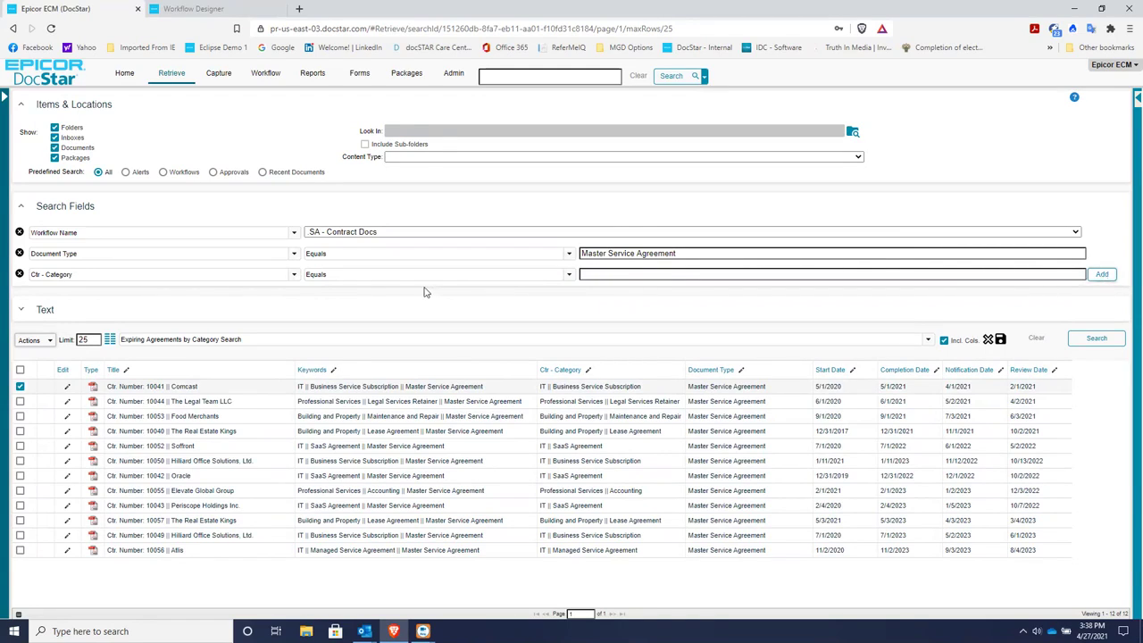
click(1061, 273)
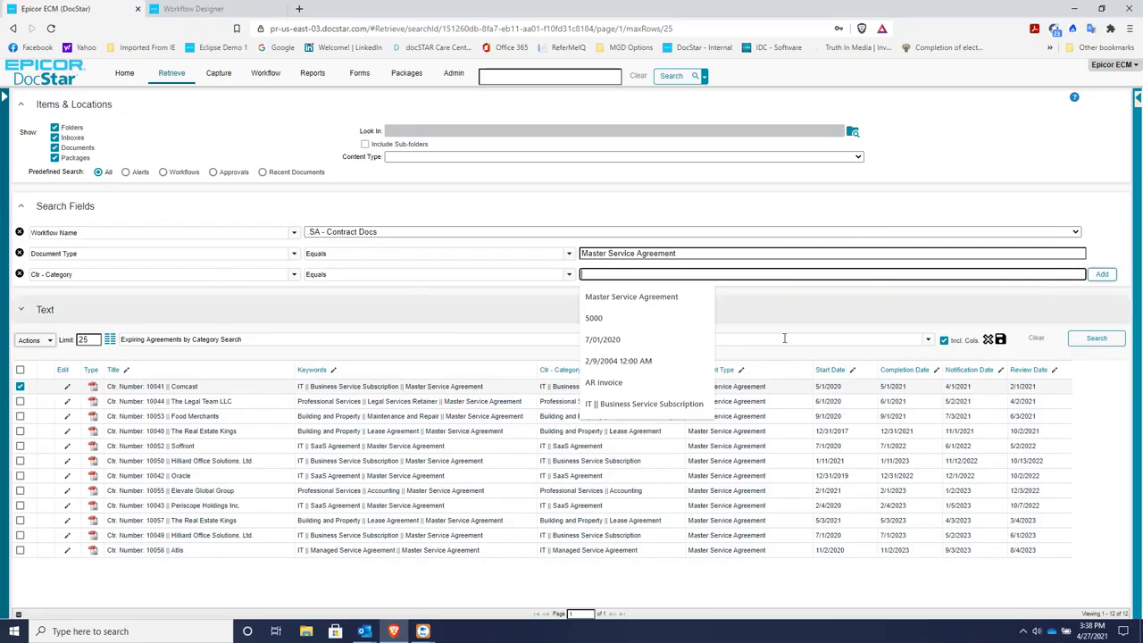
click(927, 341)
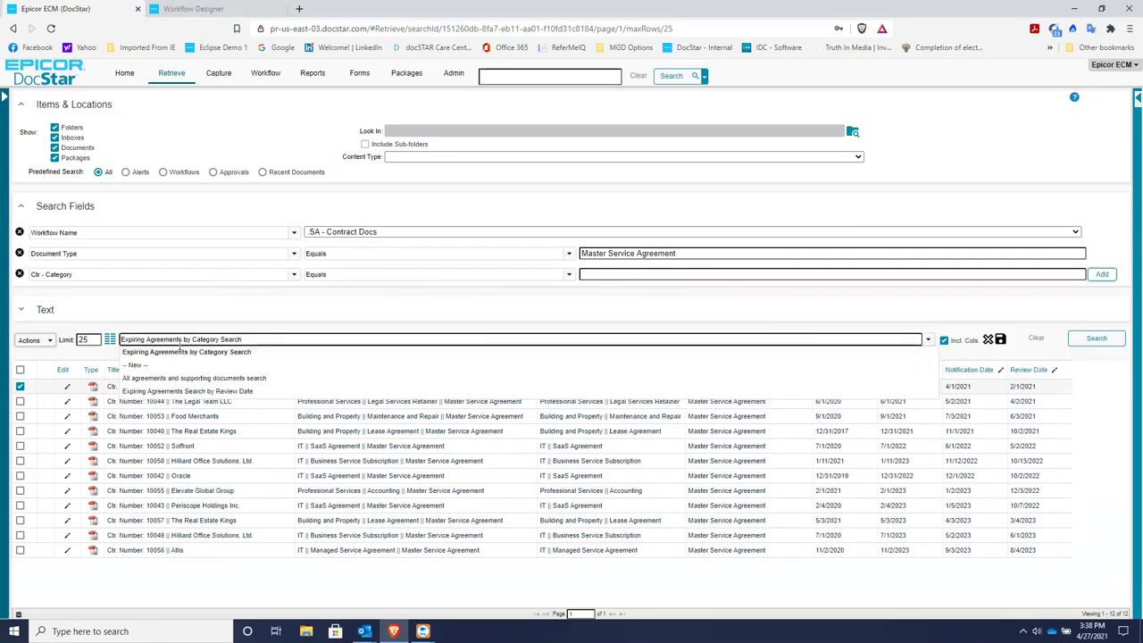
click(203, 393)
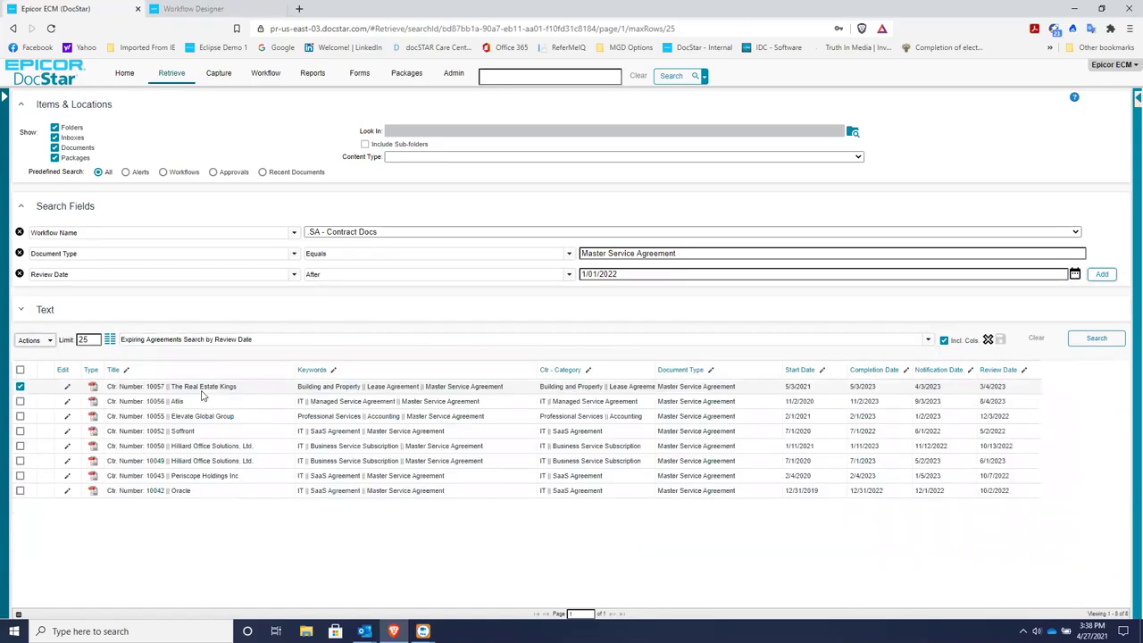
click(1025, 274)
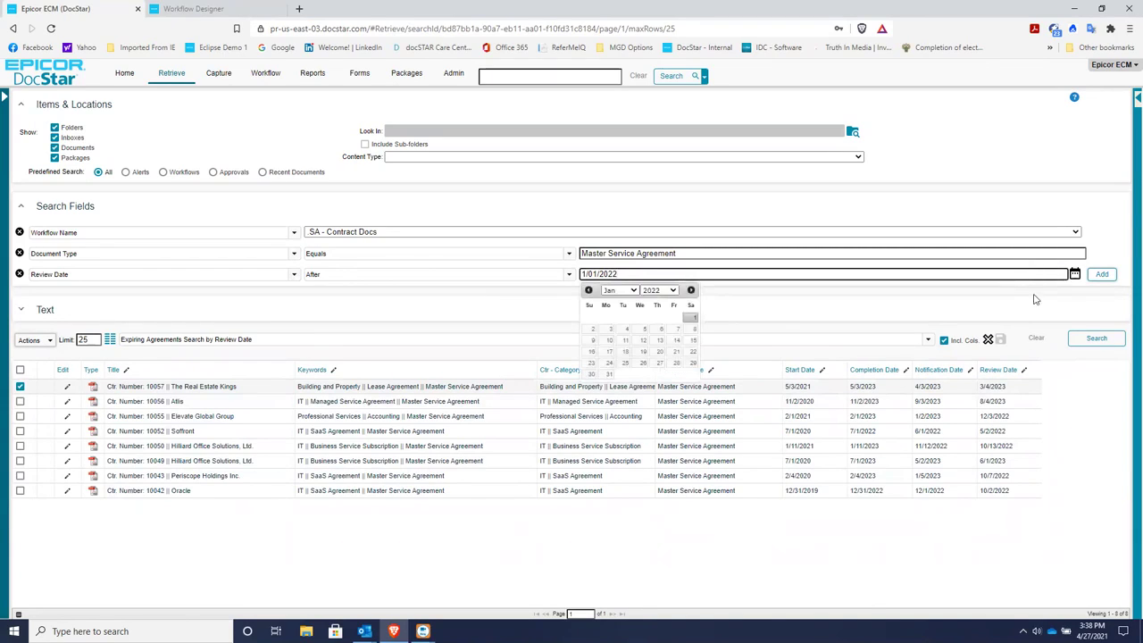
click(1031, 302)
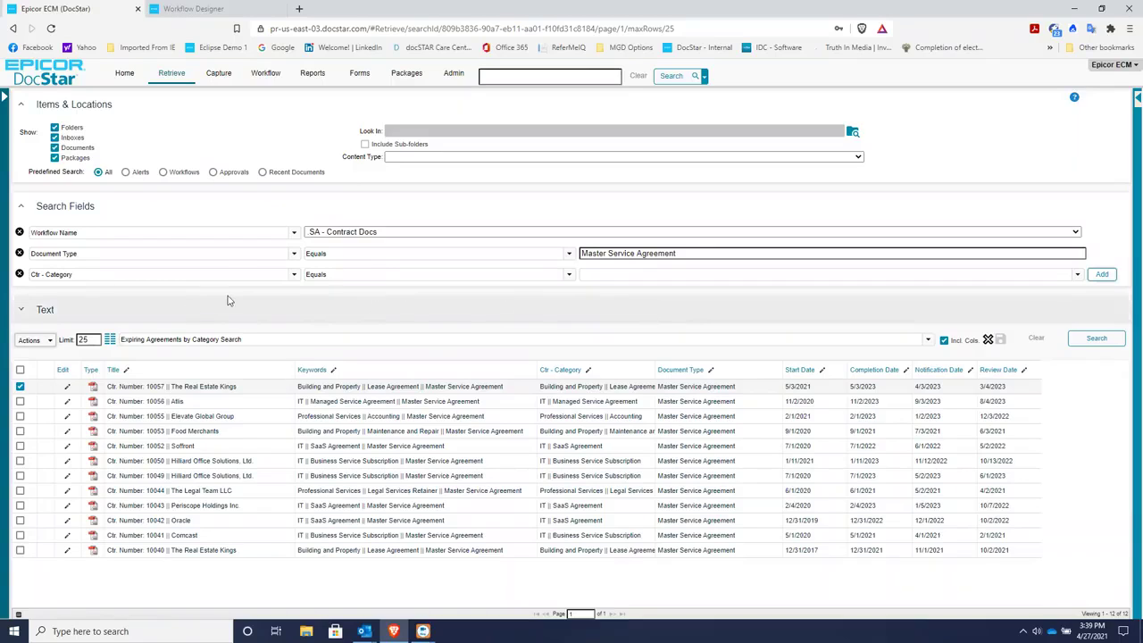
Filter the Expiring Agreements by Category search to "Building and Property || Lease Agreement" and widen the category column in the results.
click(1075, 275)
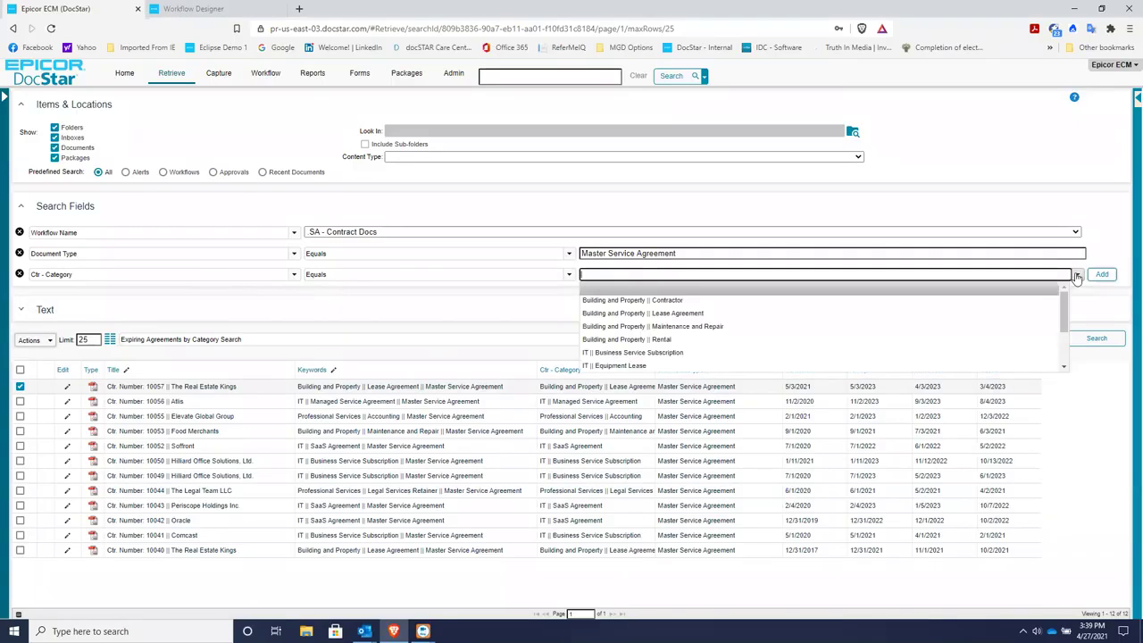
click(685, 320)
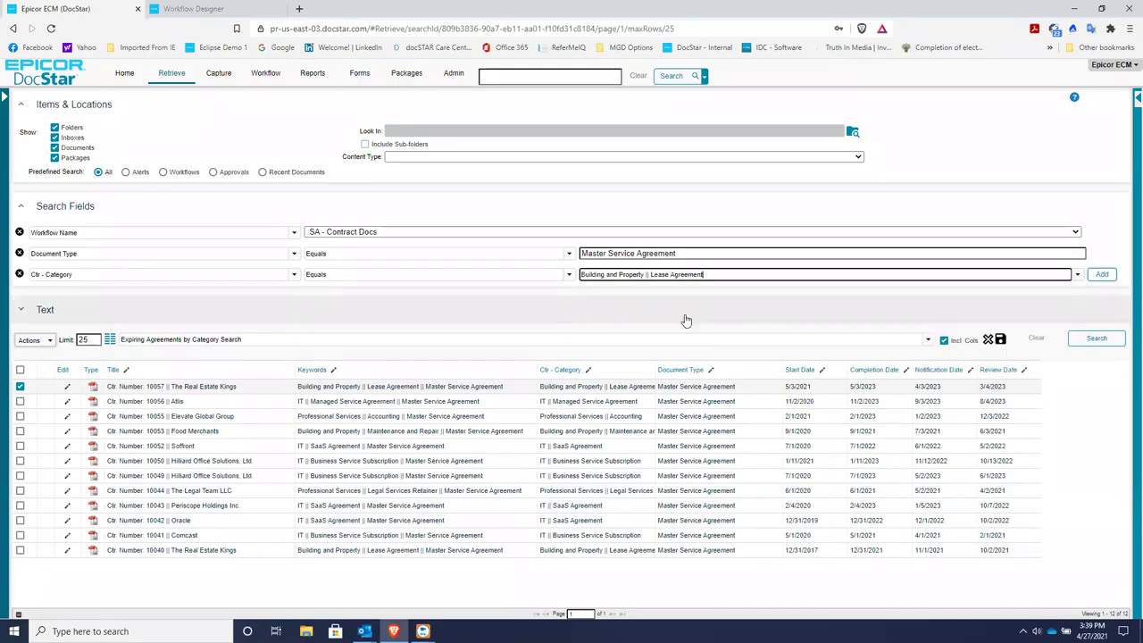
click(1097, 339)
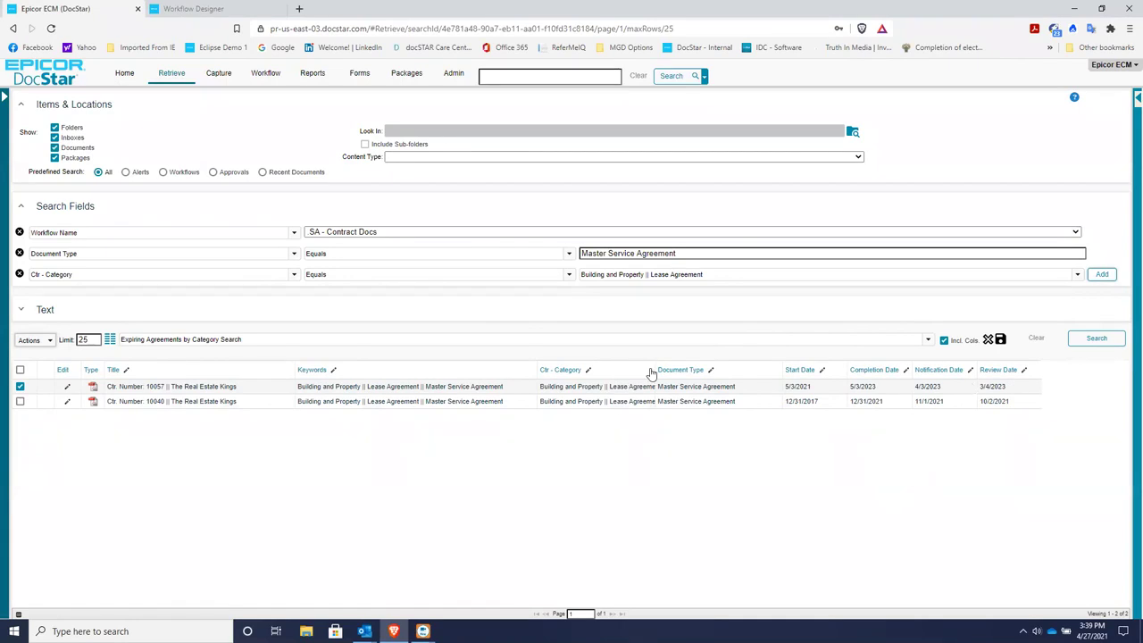
drag(653, 369, 684, 370)
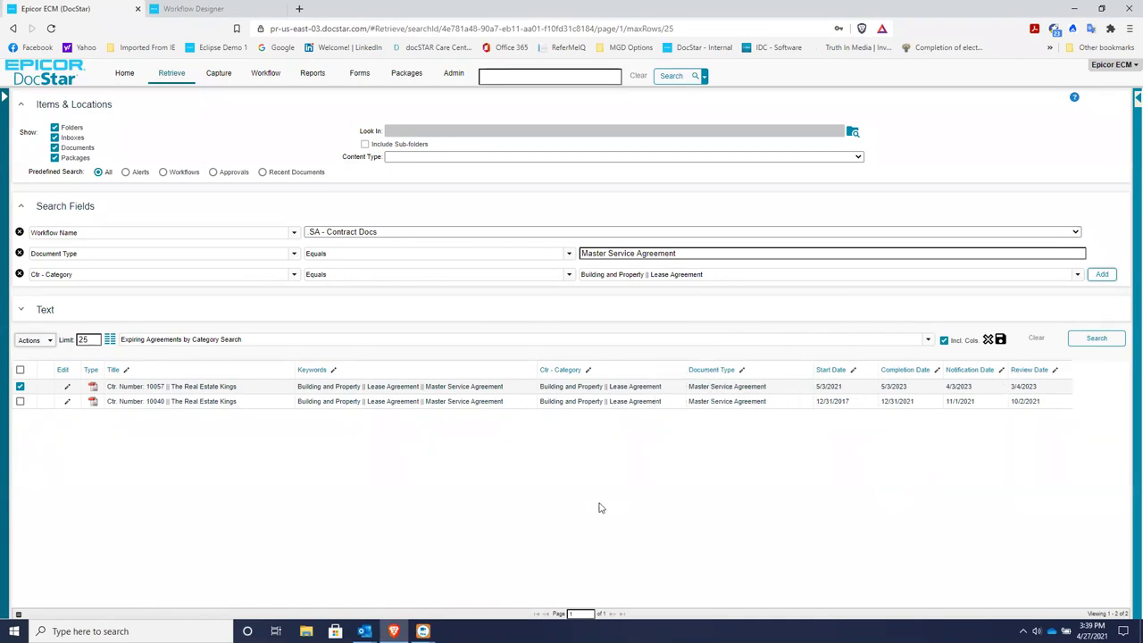
Switch to Outlook, open the "Contract Reaching Term" email from 4/15/2021, and view the Comcast contract through its link.
mouse_move(364, 631)
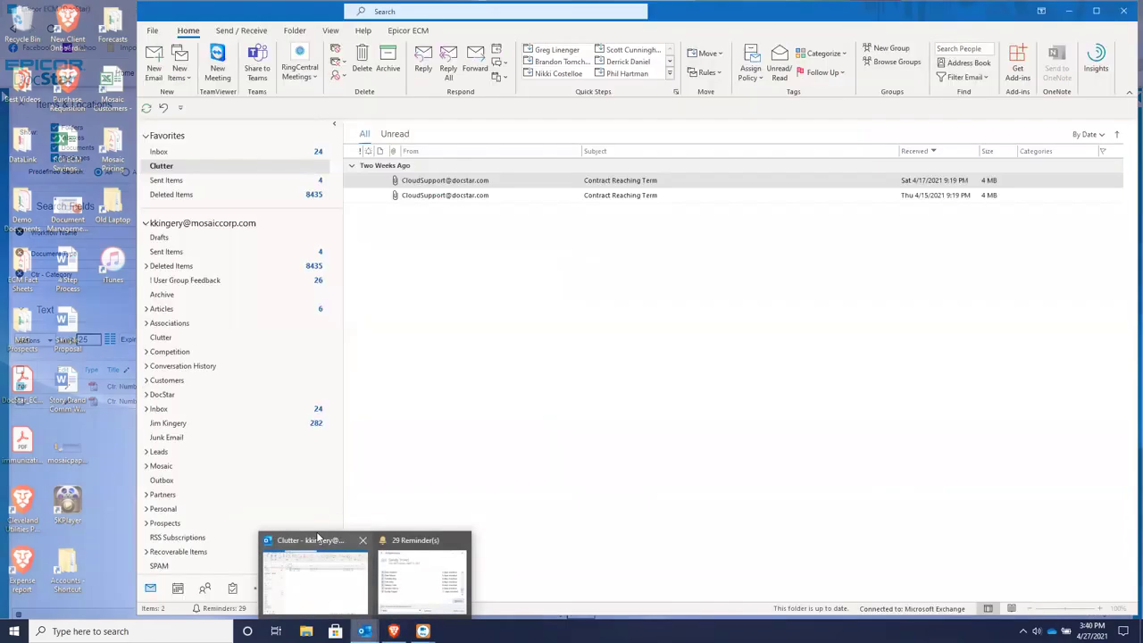
click(319, 540)
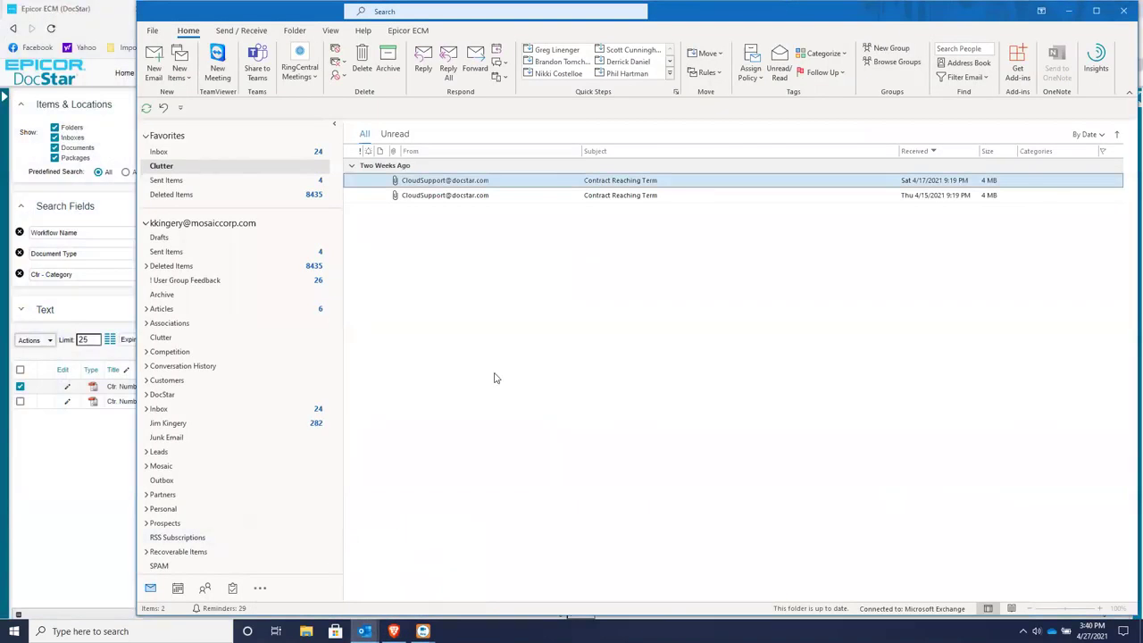
click(1095, 12)
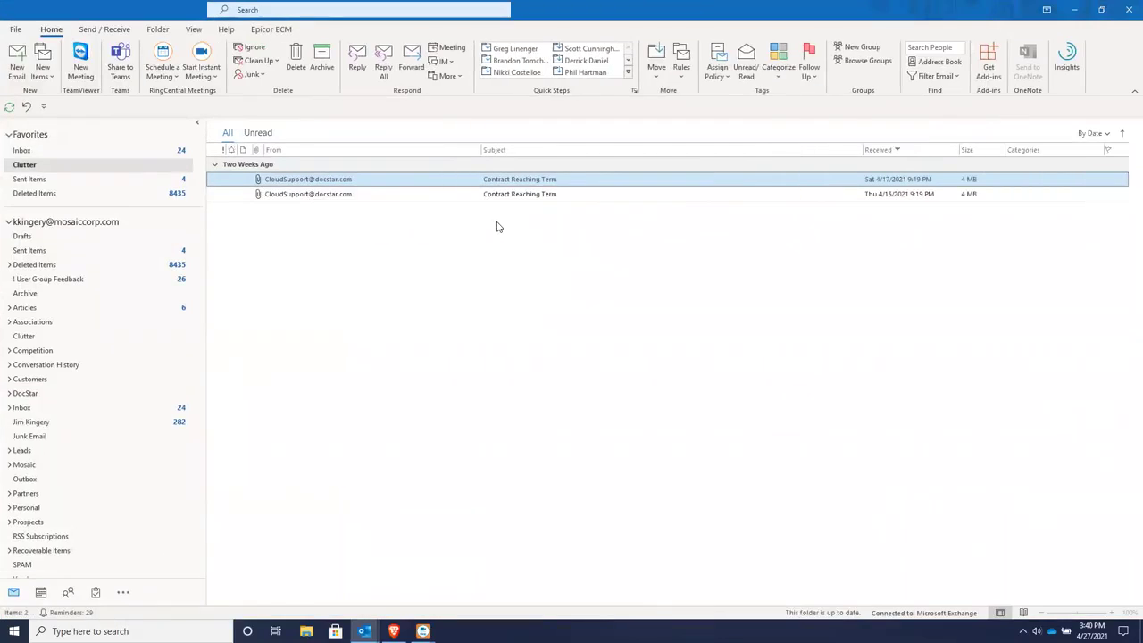
double_click(575, 195)
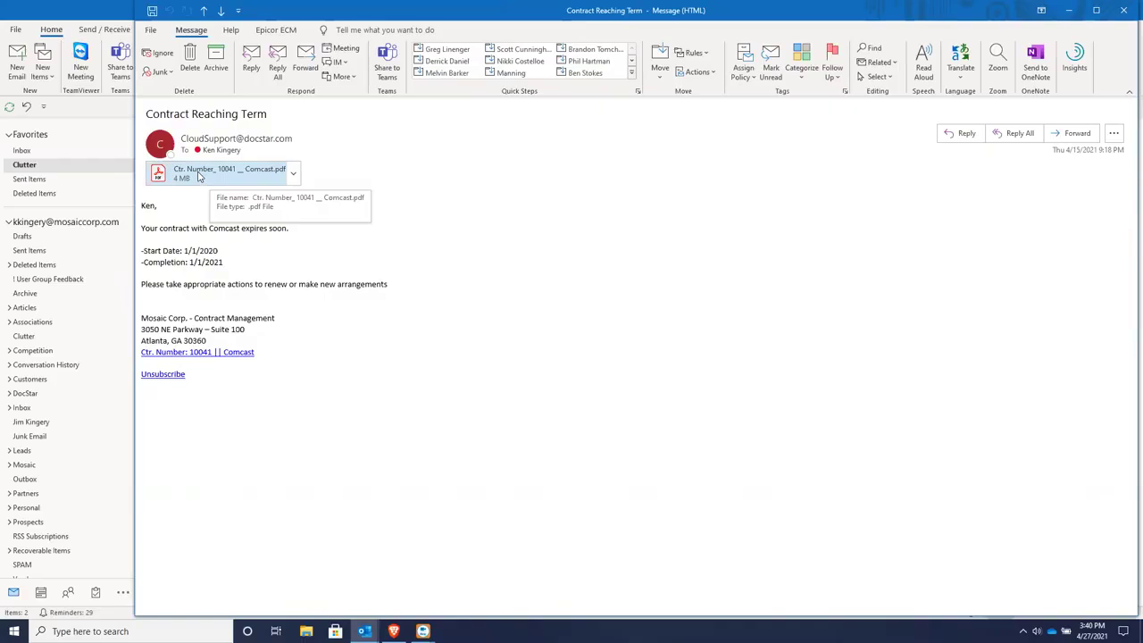
click(202, 354)
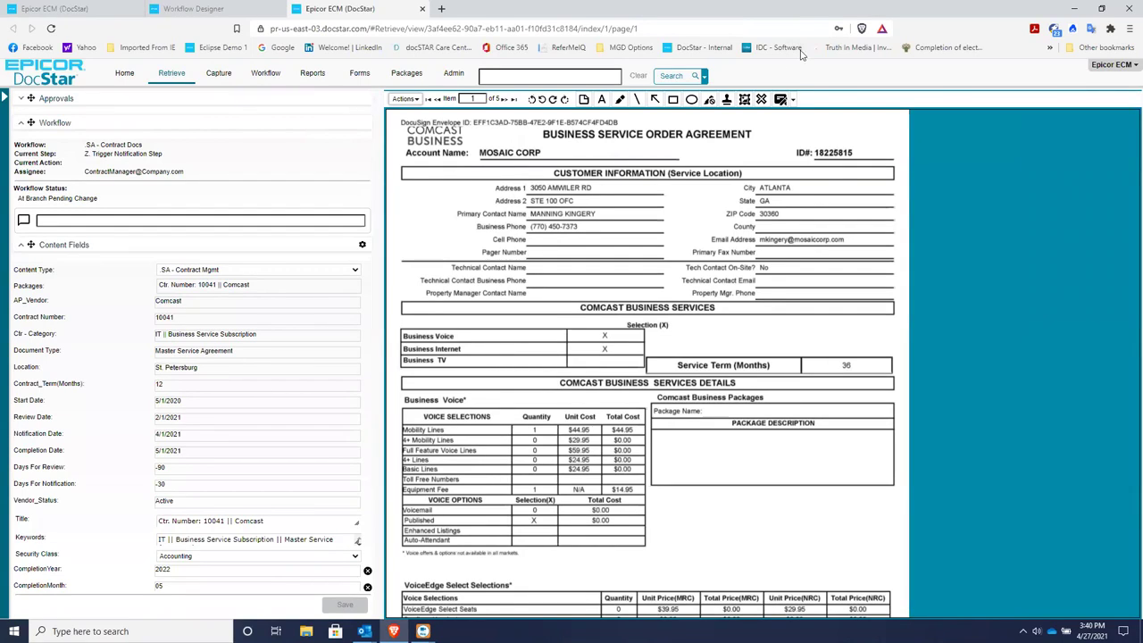
key(ctrl+w)
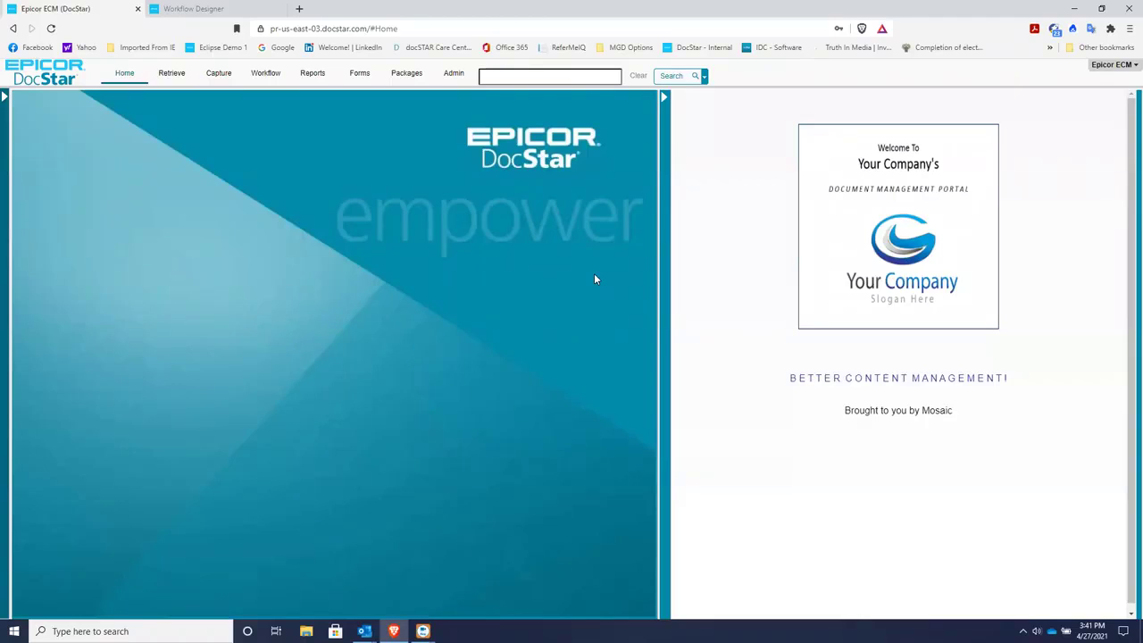
Search DocStar for "soffront 10052" and examine the document slots in the Soffront contract package.
click(587, 76)
text(soffront 10052)
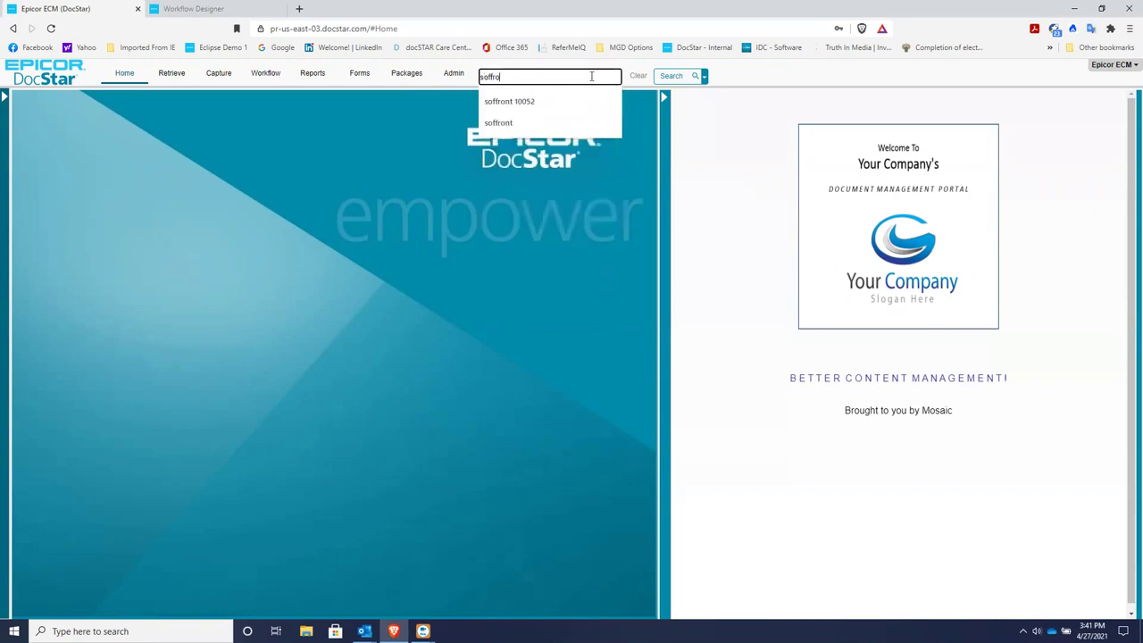
click(530, 102)
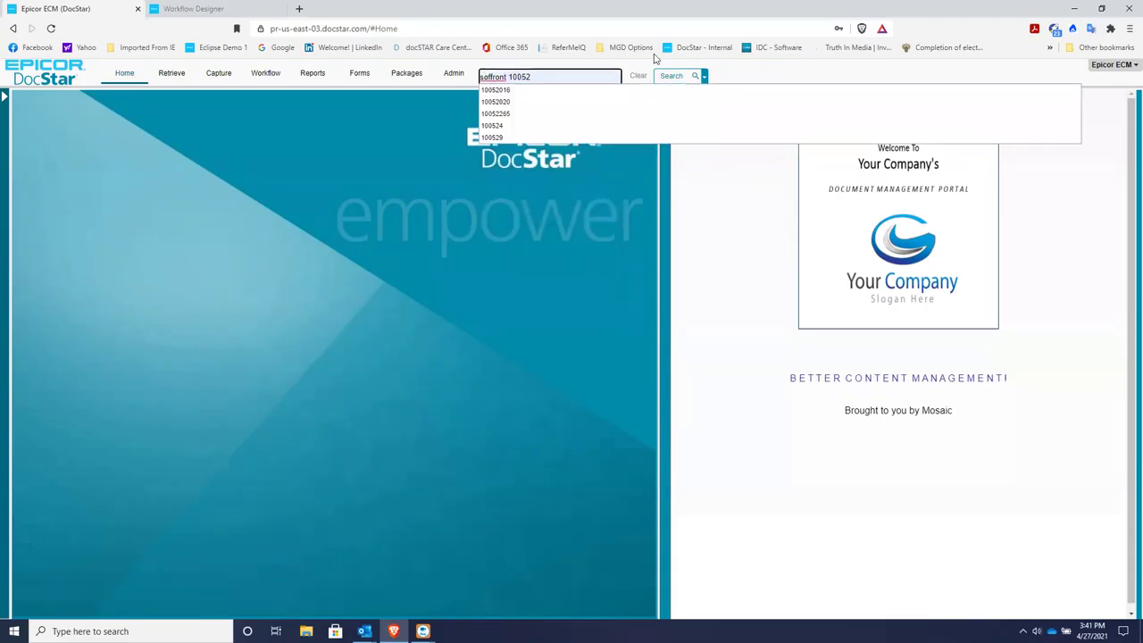
click(671, 78)
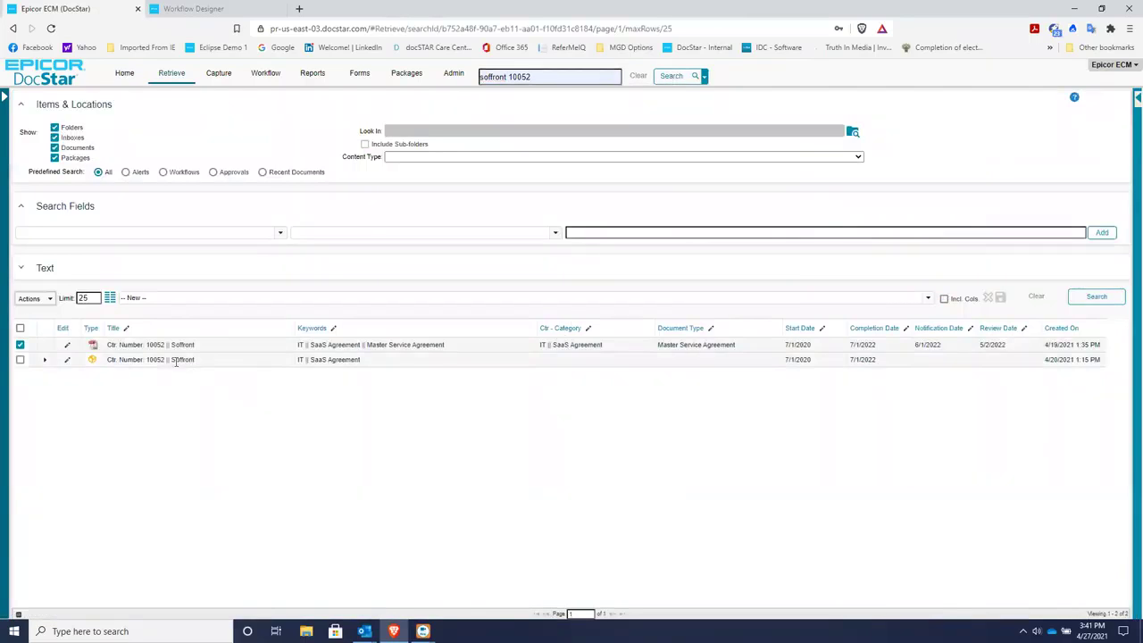
click(46, 362)
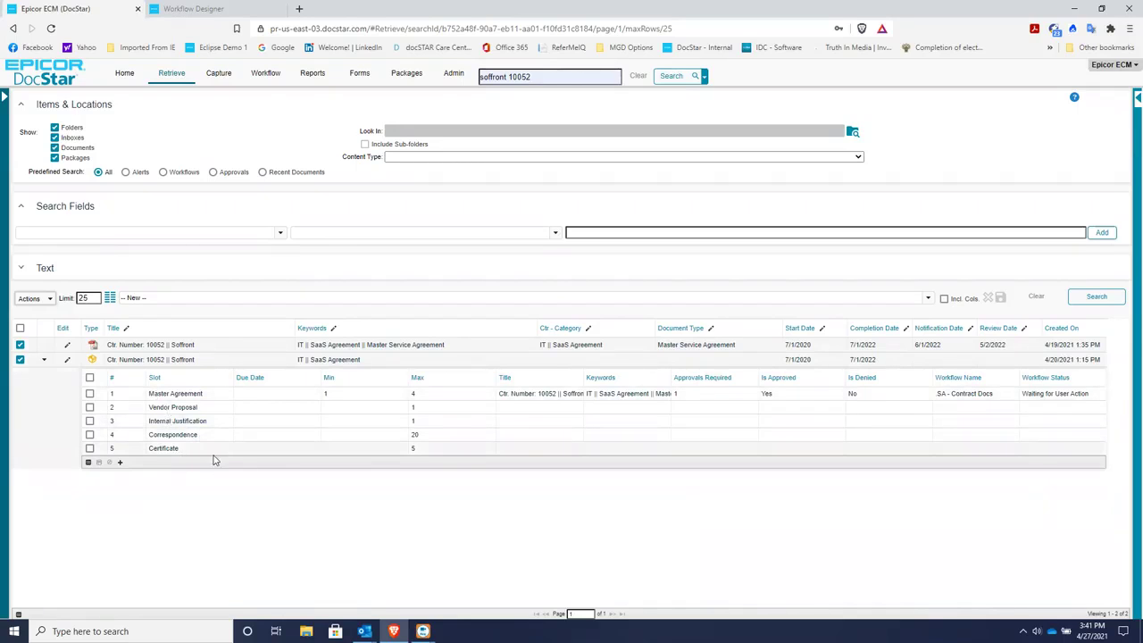
click(43, 360)
Open the Soffront Master Service Agreement, add a sticky note reading "Please renew for 24 months" above the Contract Period section, and save.
double_click(272, 349)
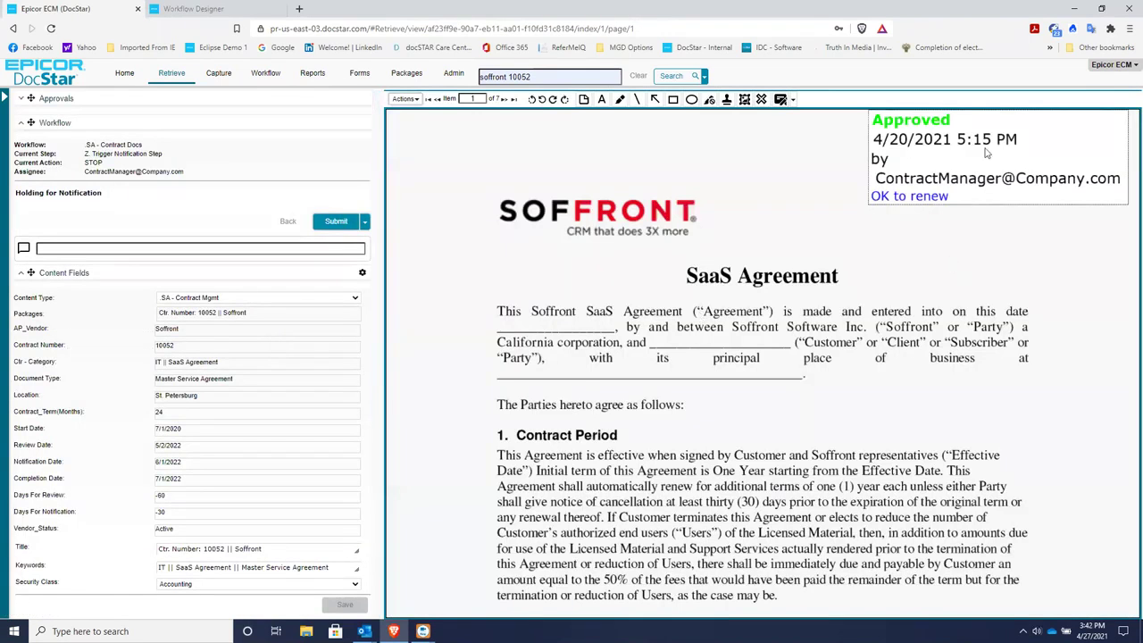
click(584, 101)
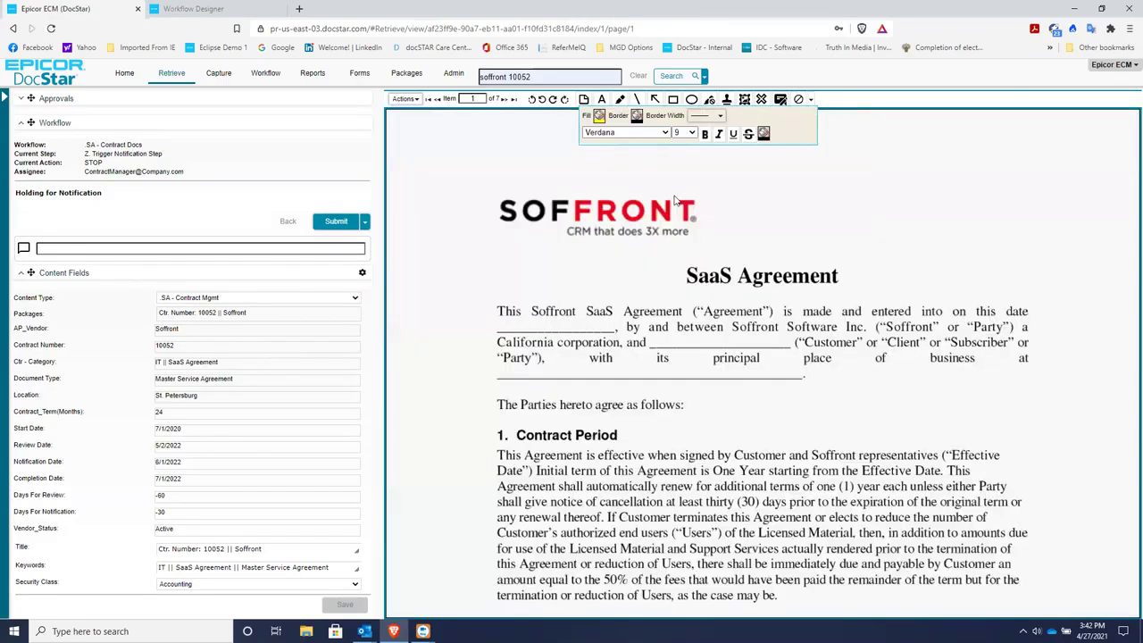
drag(843, 391, 1041, 439)
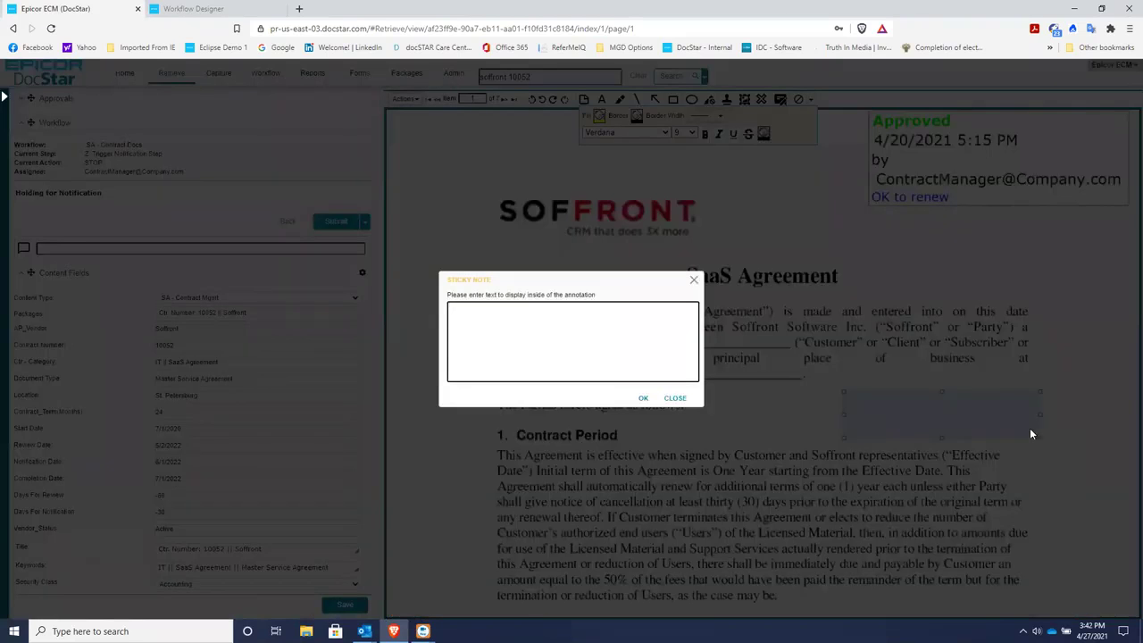
text(Please renew for 24 month)
click(644, 400)
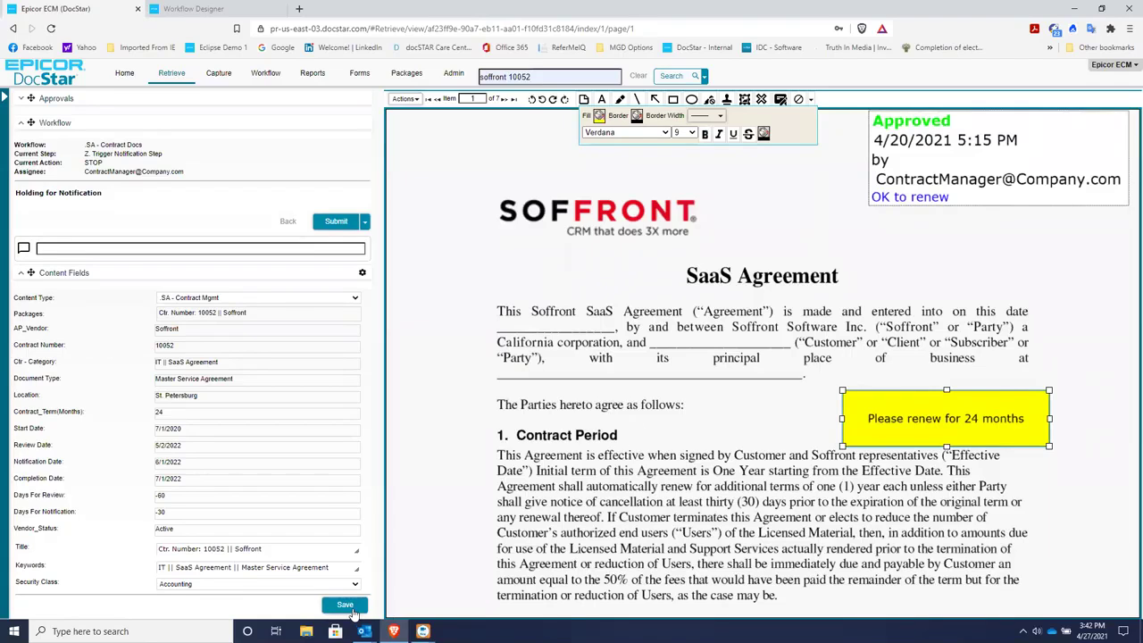
click(347, 605)
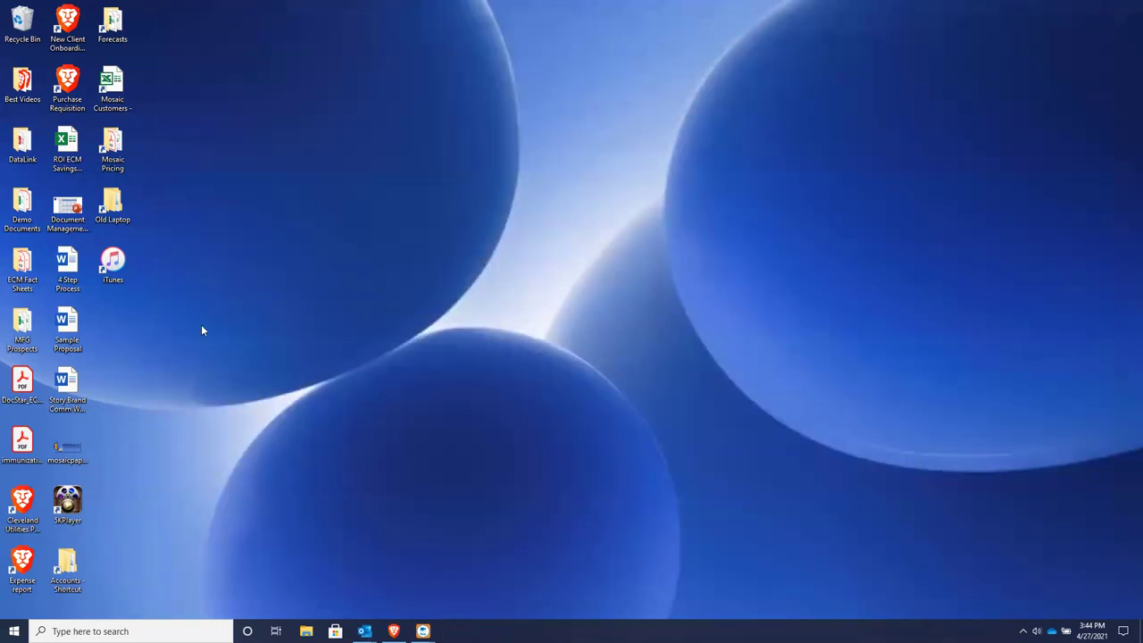
Show the send-to destinations for the Sample Proposal document, and send the DocStar ECM pricing guide PDF from the desktop to DocStar Cloud.
right_click(69, 318)
mouse_move(136, 225)
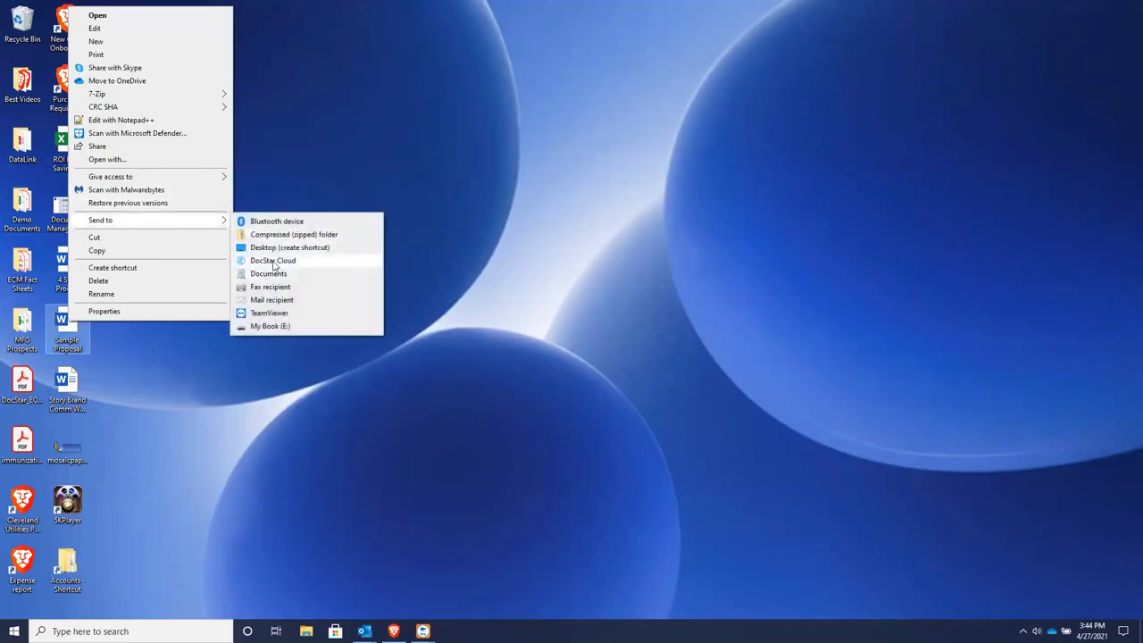
click(770, 302)
right_click(23, 384)
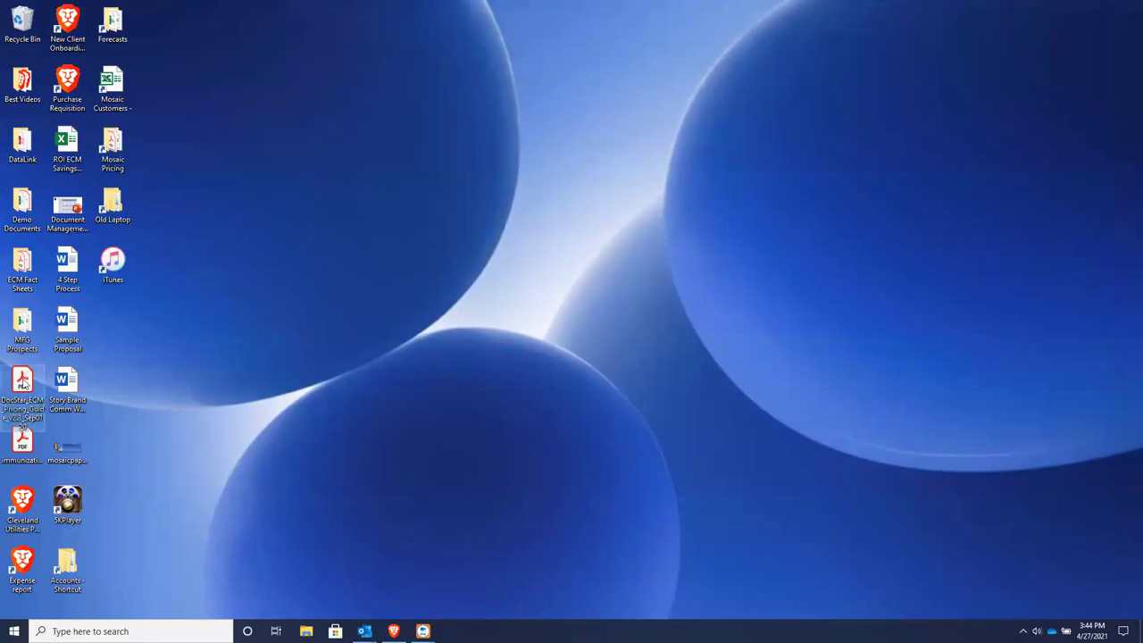
mouse_move(134, 281)
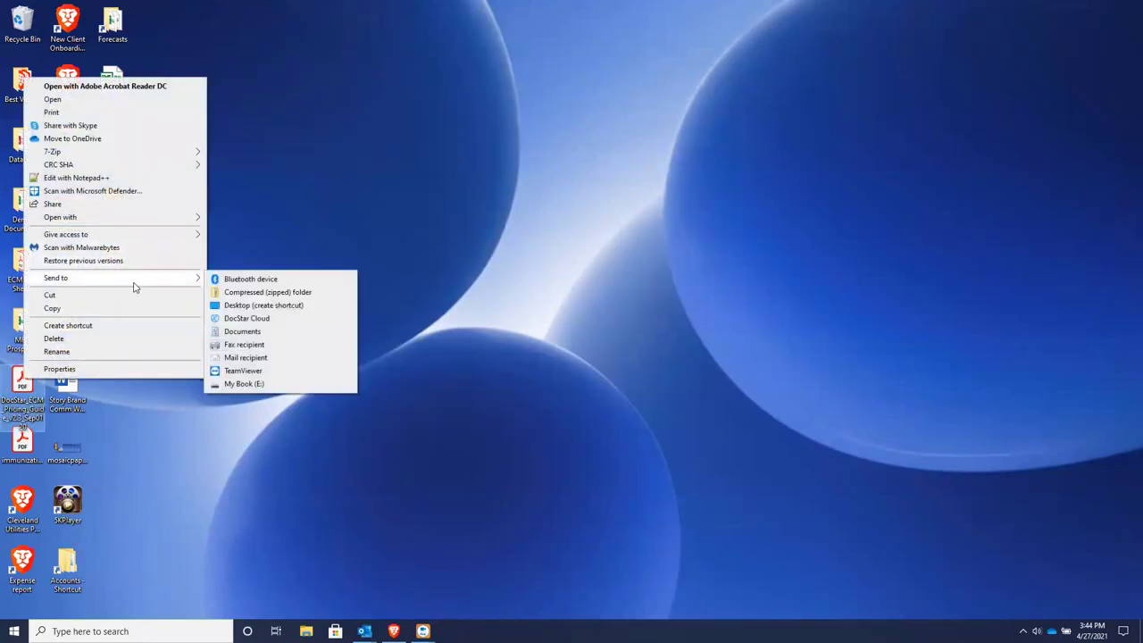
click(256, 320)
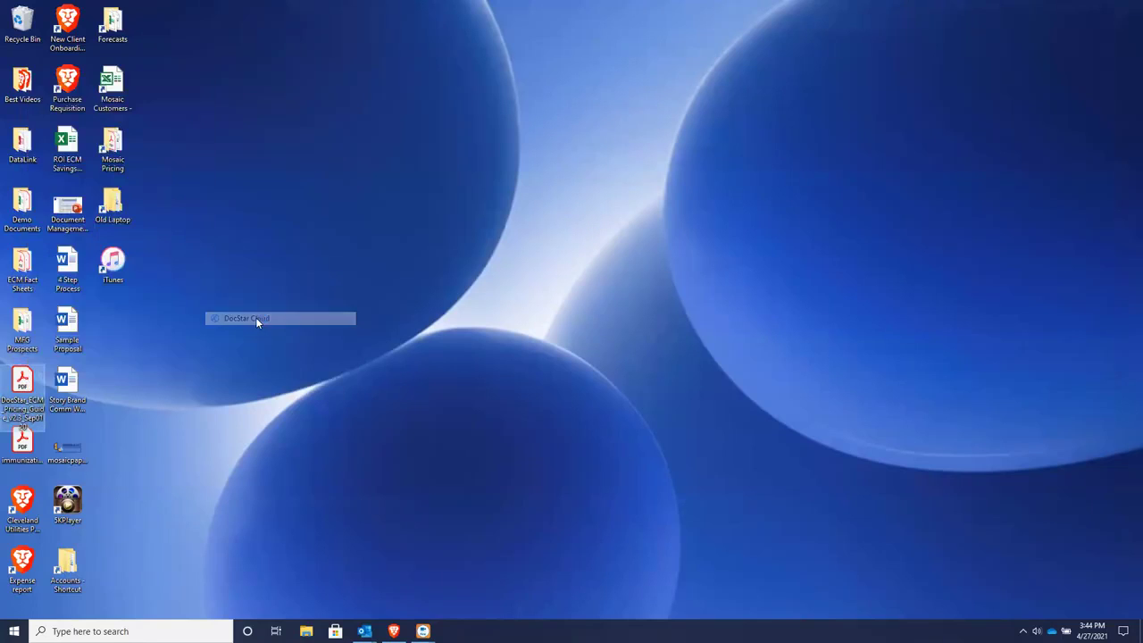
click(629, 150)
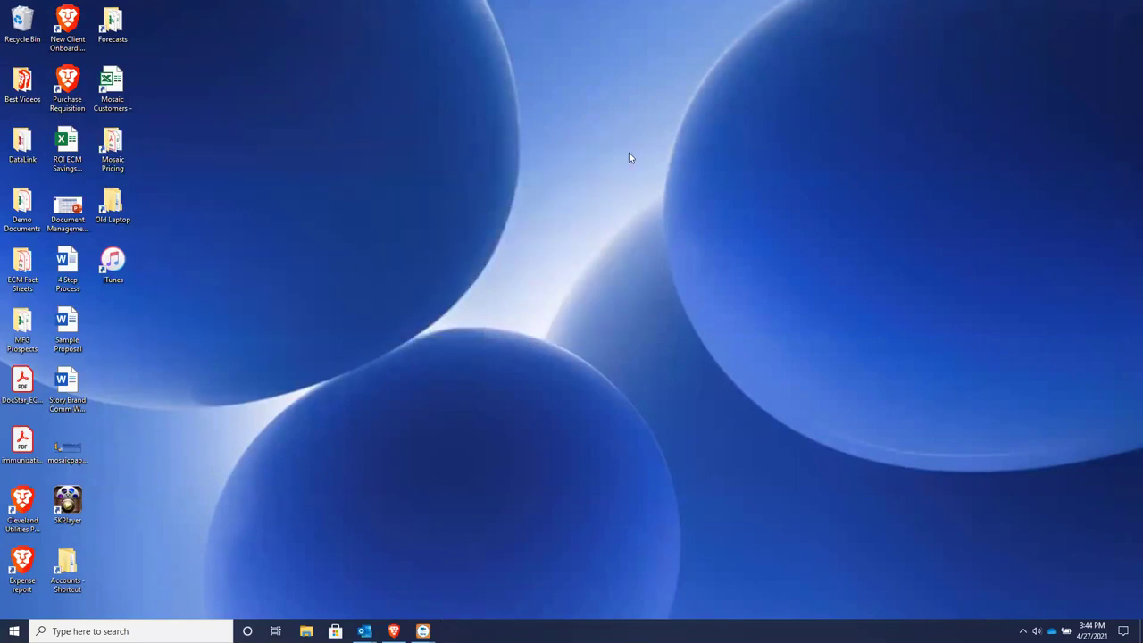
Switch to DocStar in the browser and examine the scan and import settings for capturing documents.
click(393, 630)
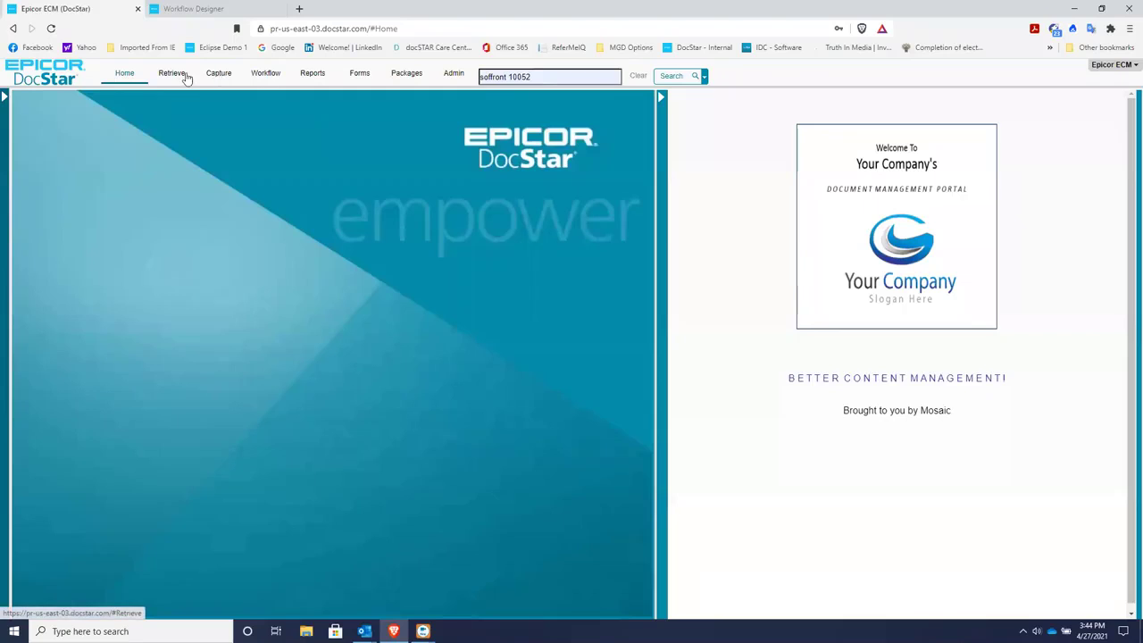
click(218, 77)
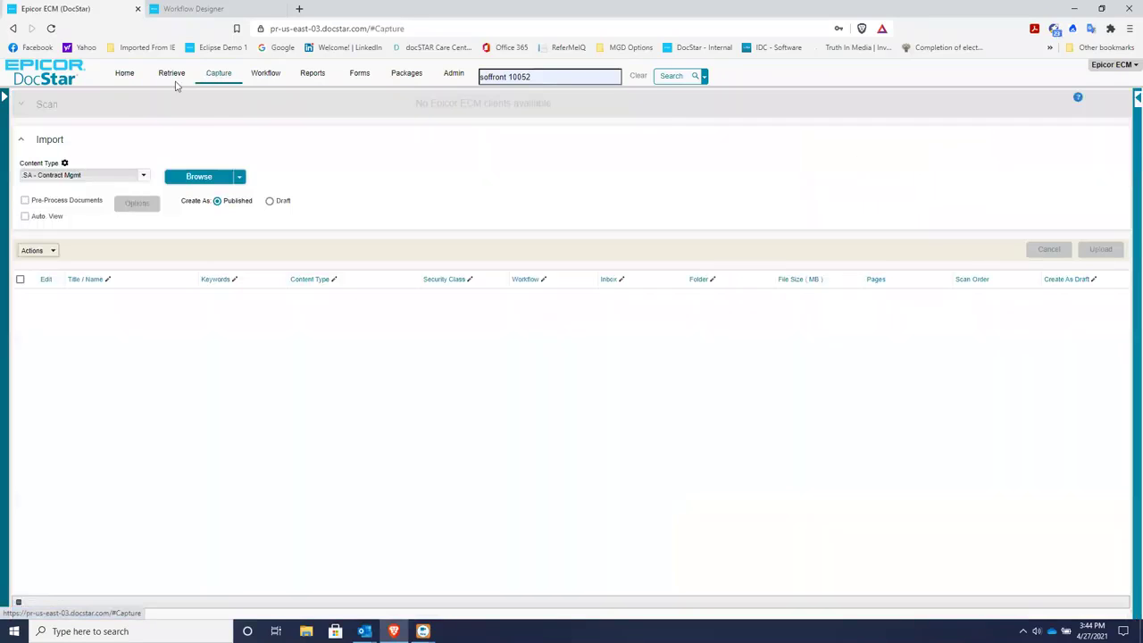
click(20, 106)
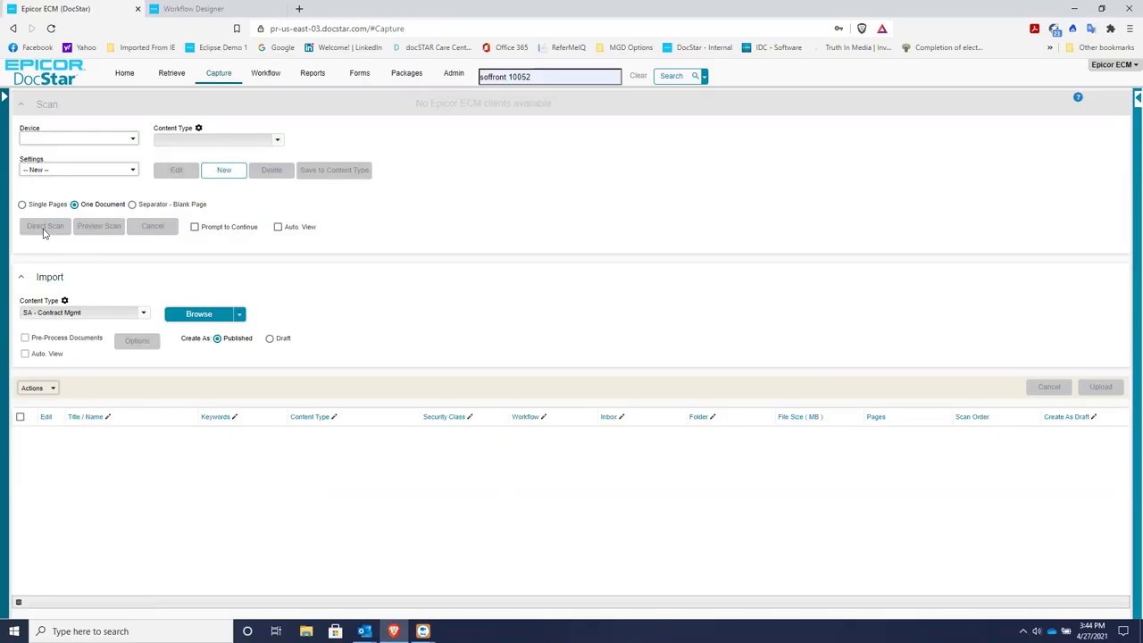
click(20, 105)
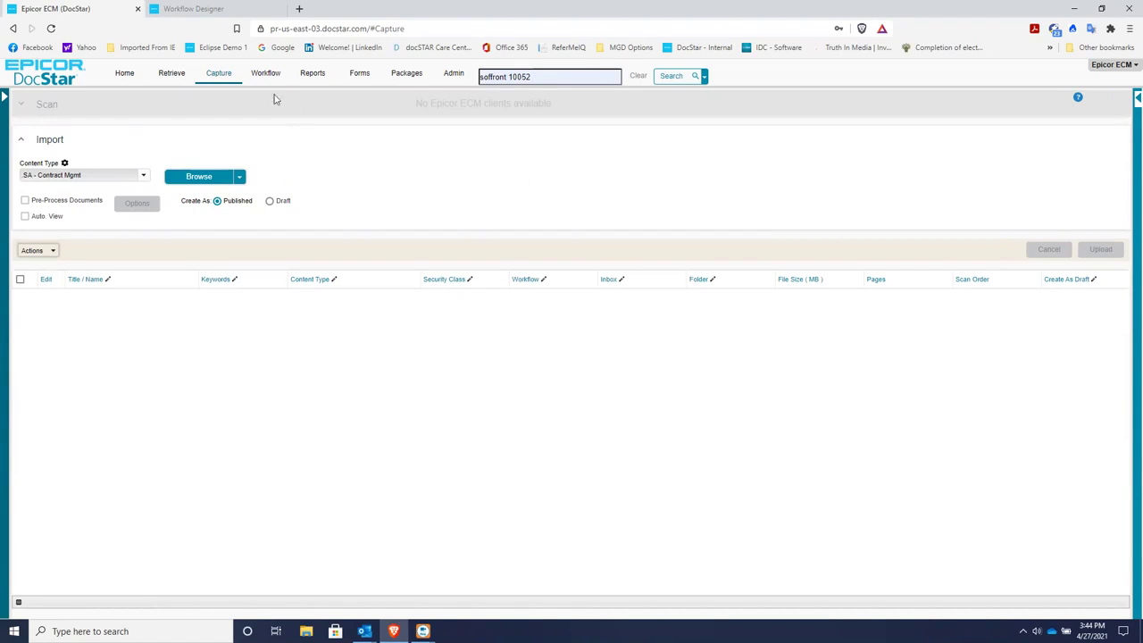
Filter the workflow work items by the contract processor's queue and by the contract manager's queue.
click(266, 73)
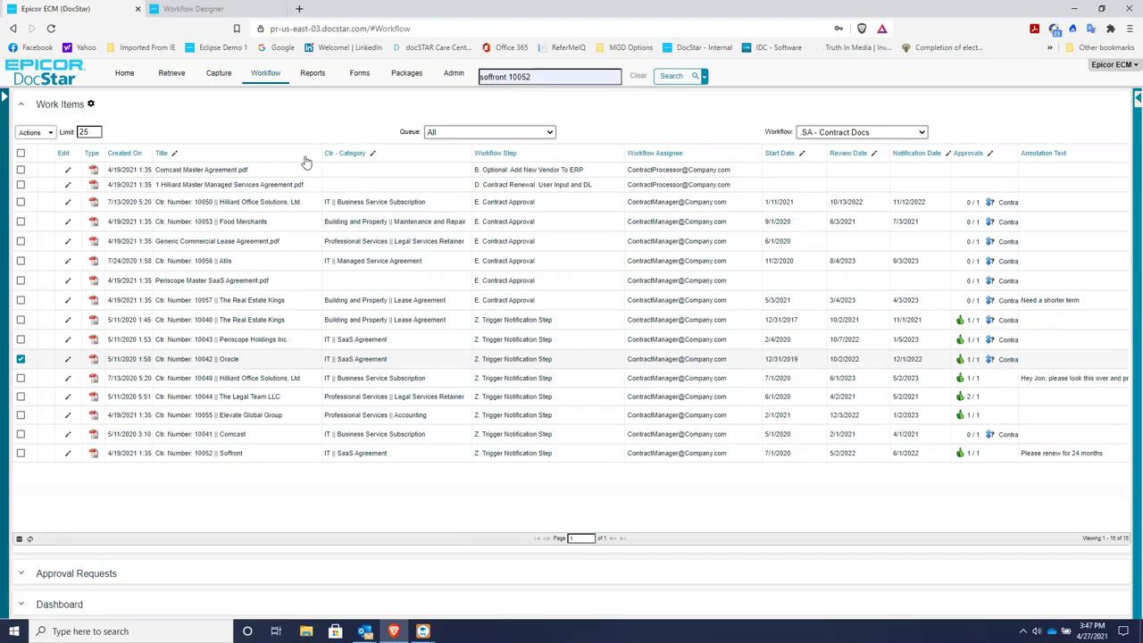
click(549, 136)
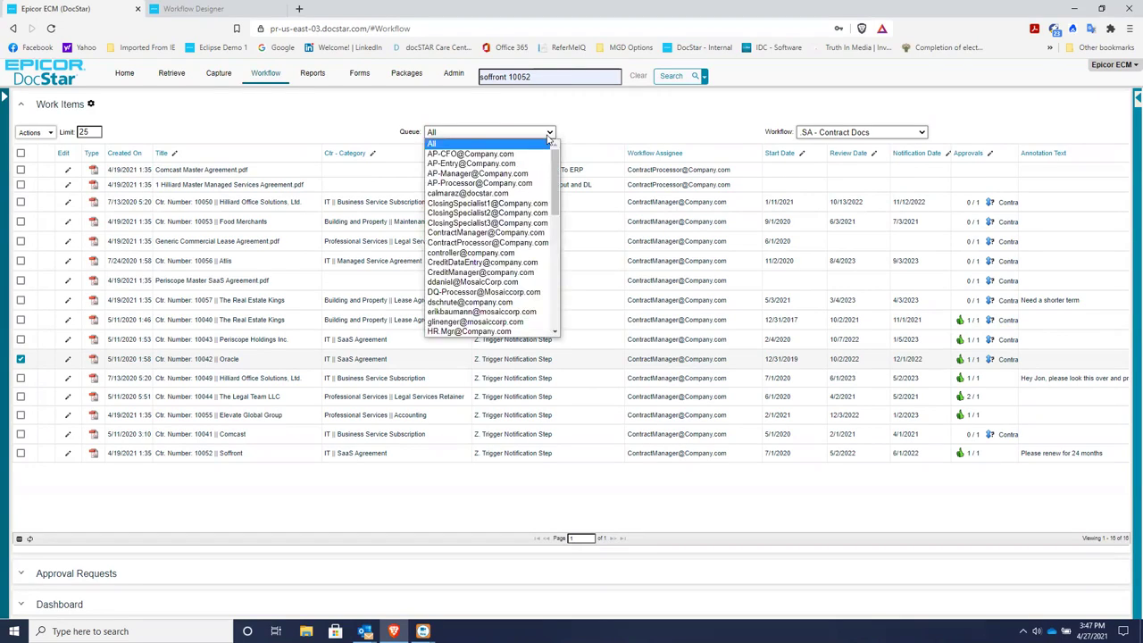
drag(555, 174, 556, 186)
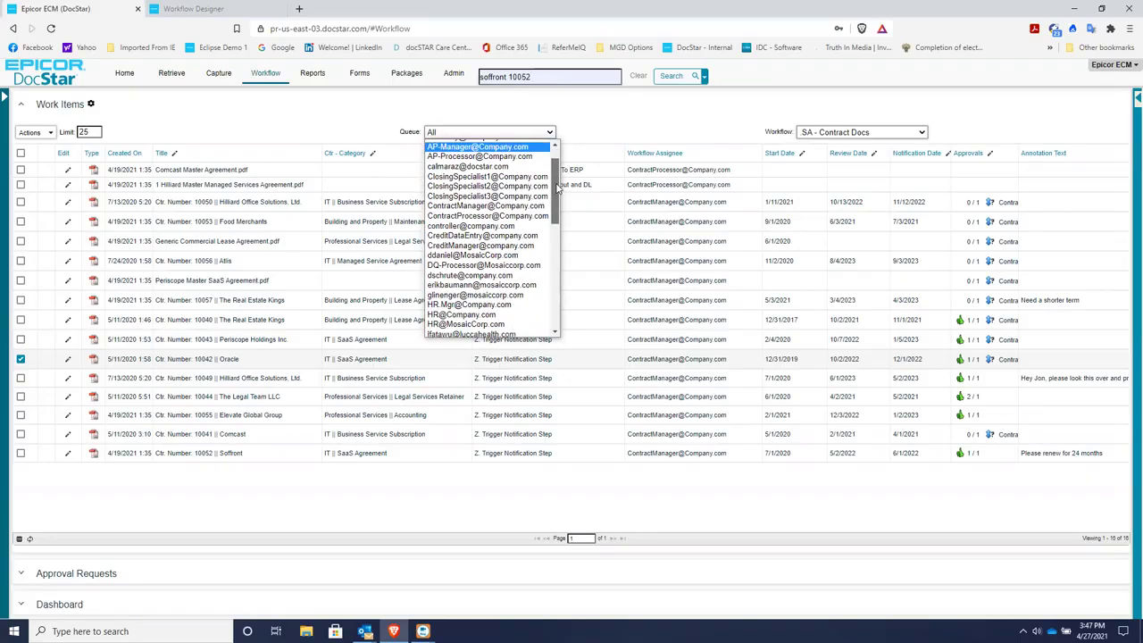
click(532, 216)
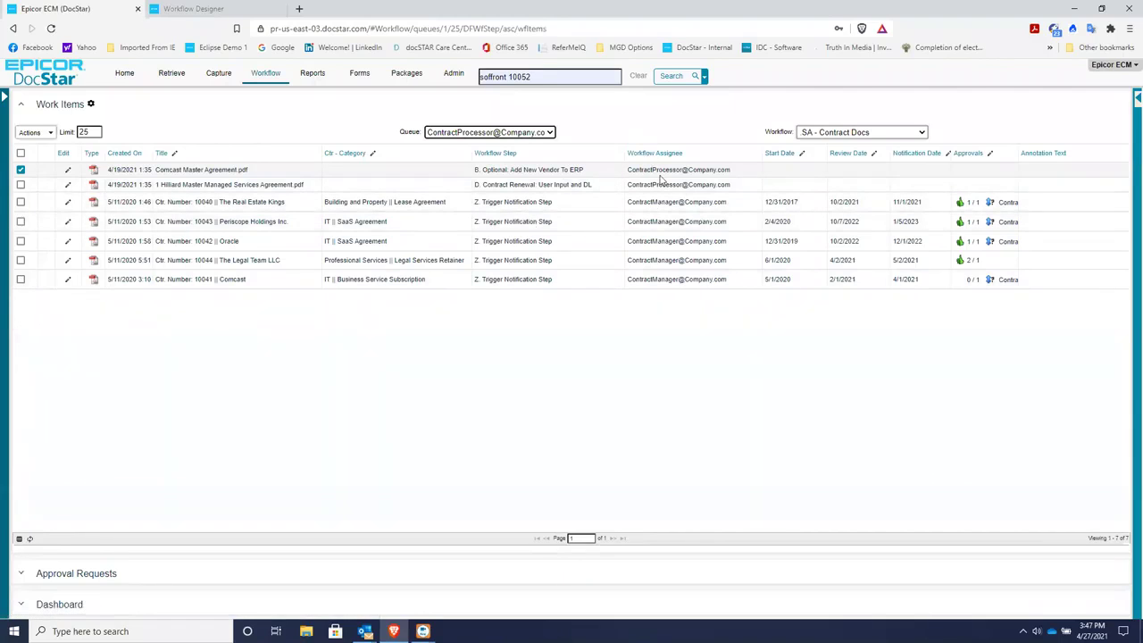
click(542, 134)
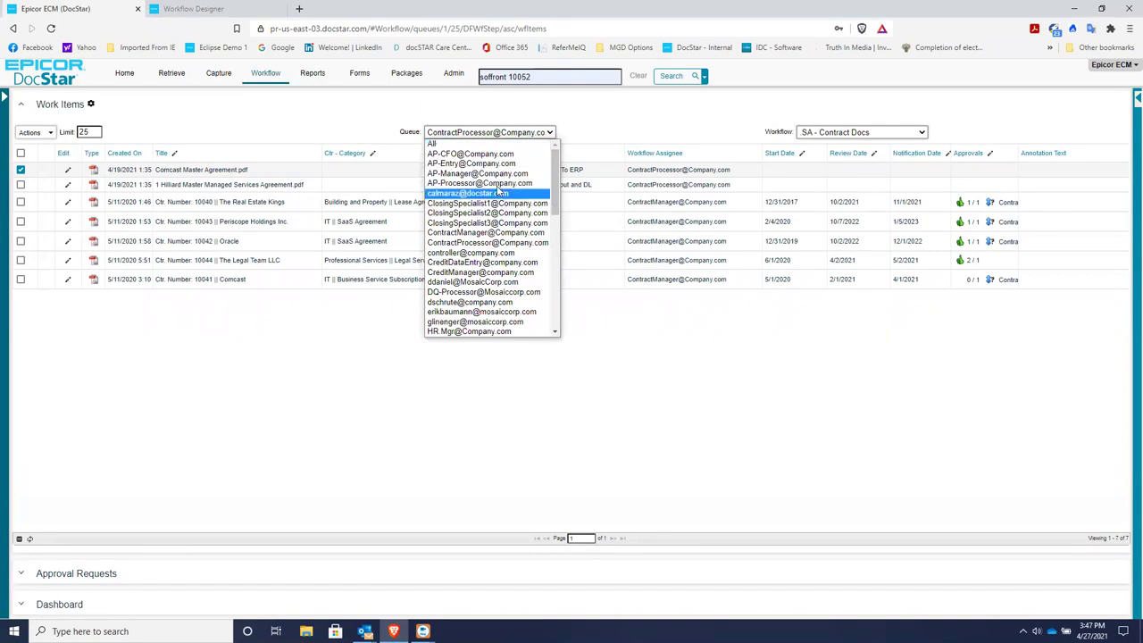
click(502, 234)
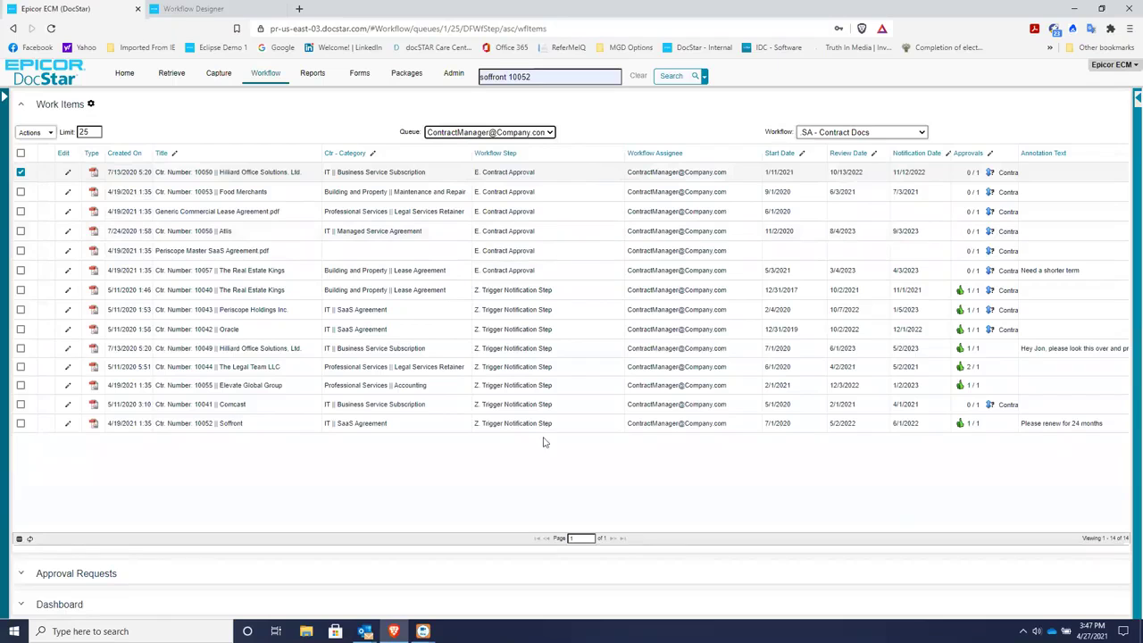
Set the work item queue to All, with .SA - Contract Docs as the workflow.
click(531, 132)
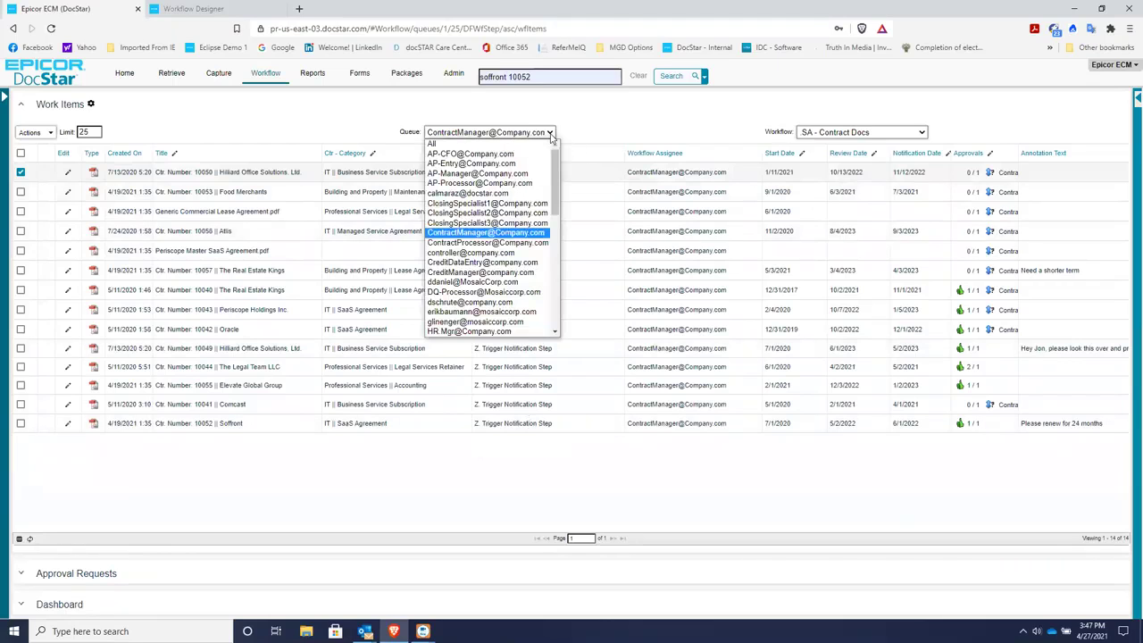
click(520, 146)
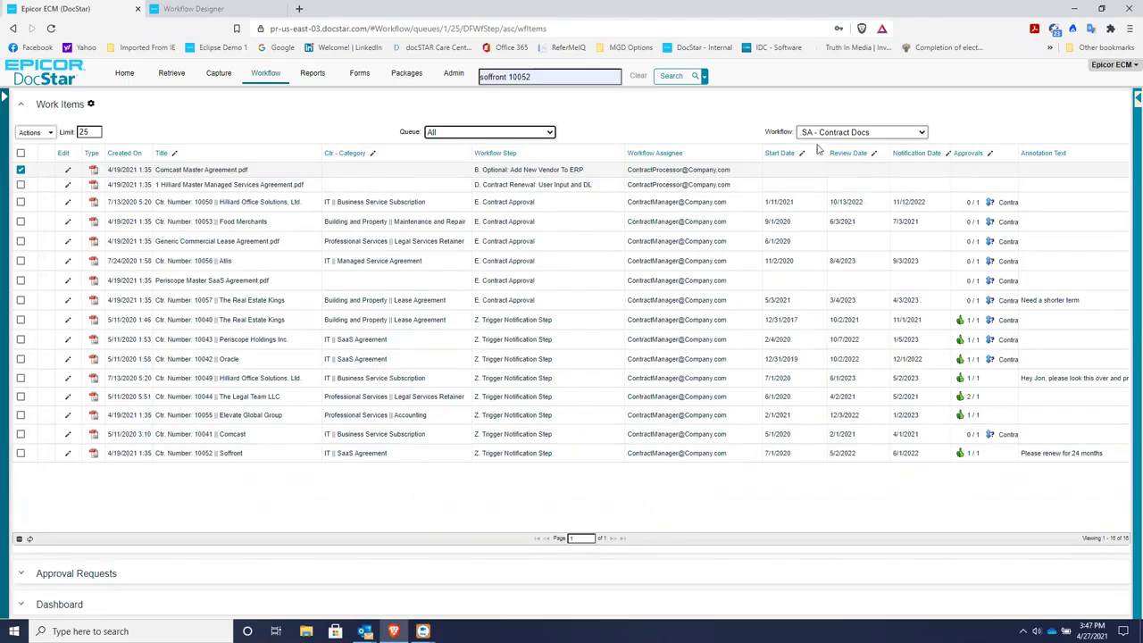
click(905, 132)
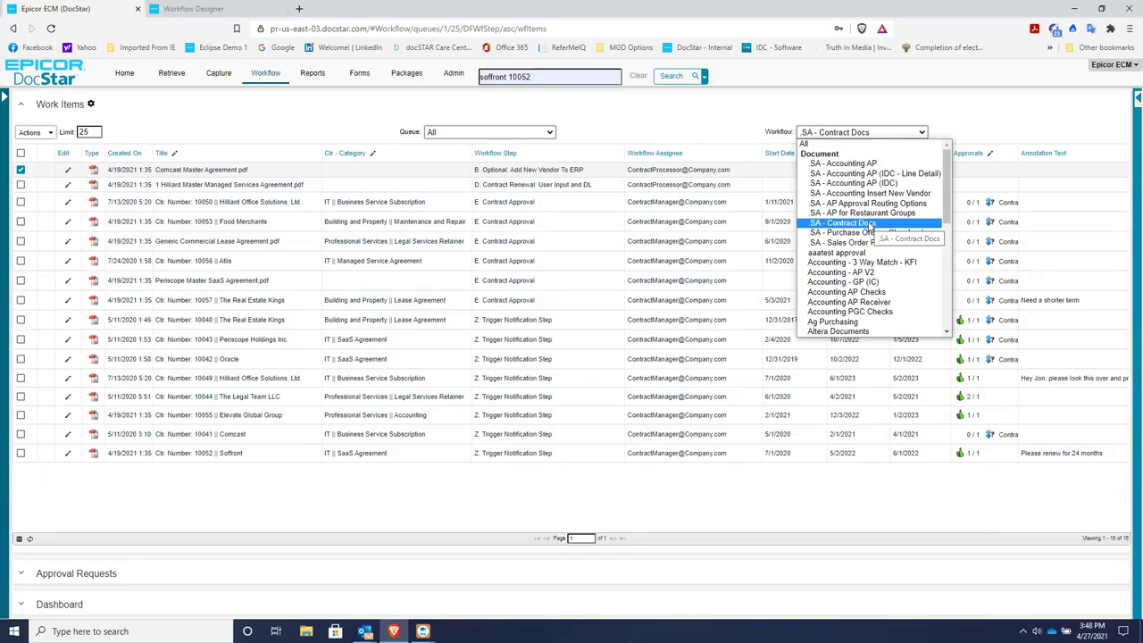
click(869, 225)
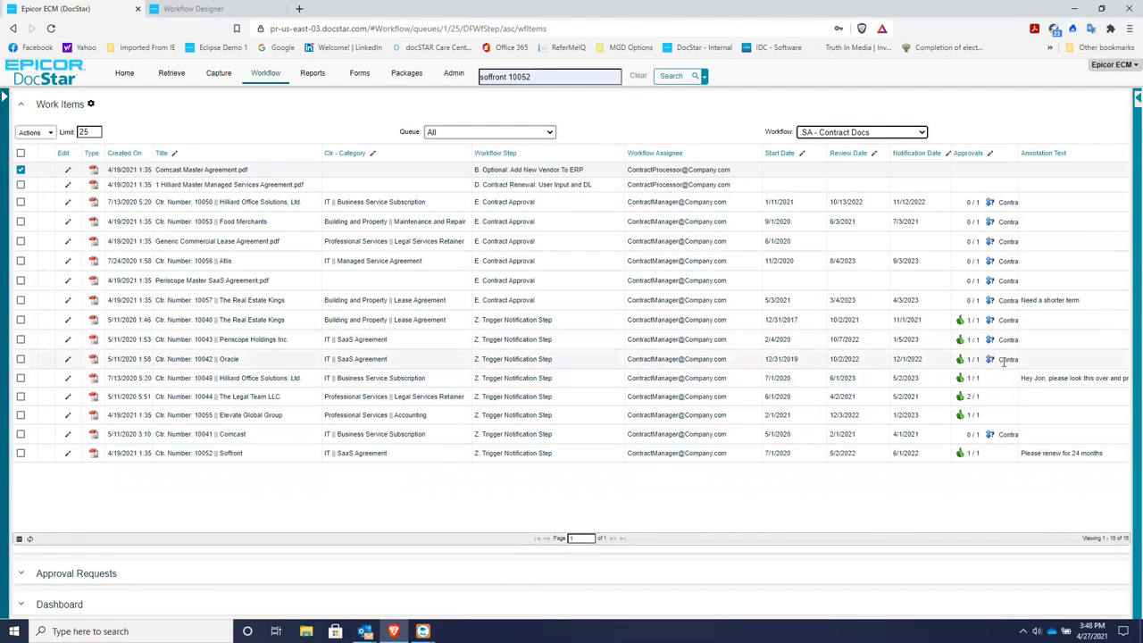
Open the Oracle SaaS agreement from the work items, review its content fields, and open its related Internal Justification document.
click(261, 363)
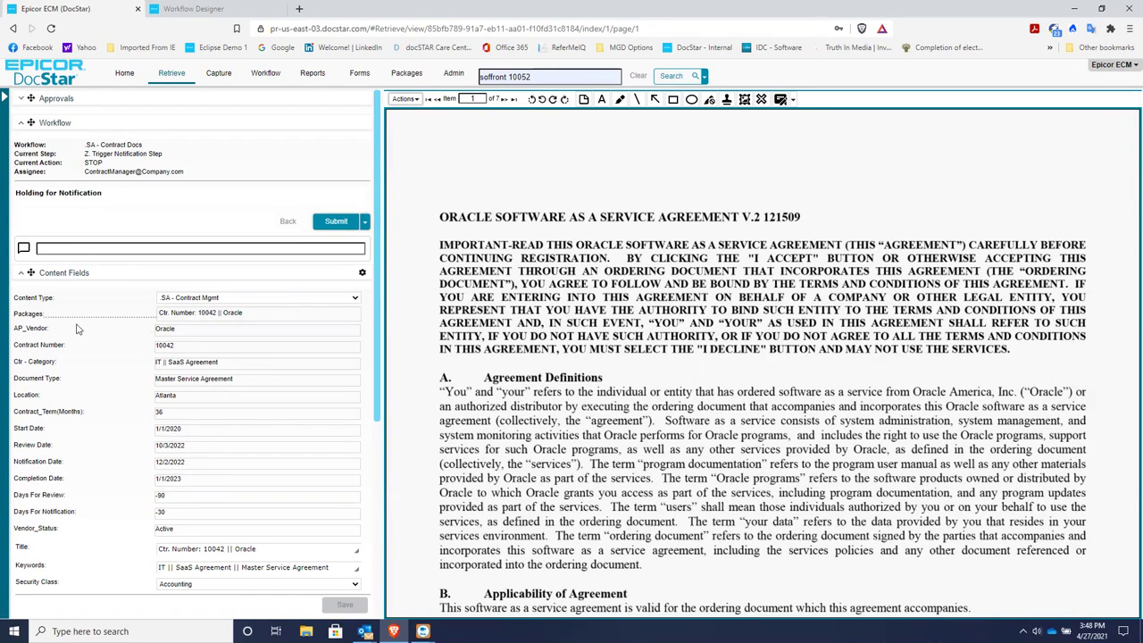
scroll(188, 331, down, 1)
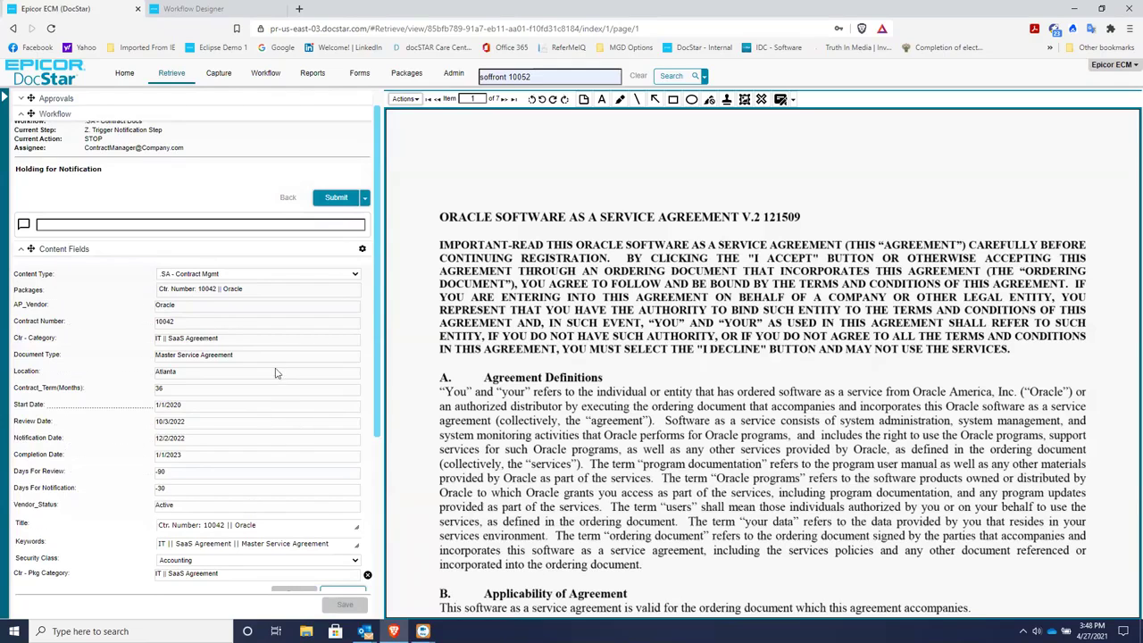
click(22, 254)
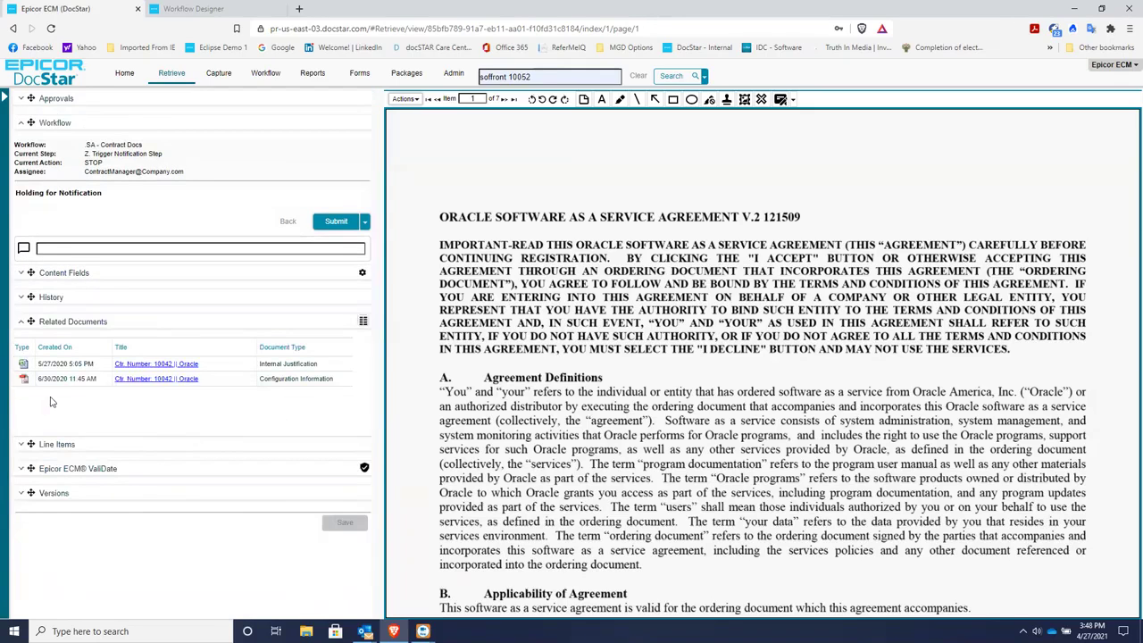
scroll(676, 235, down, 1)
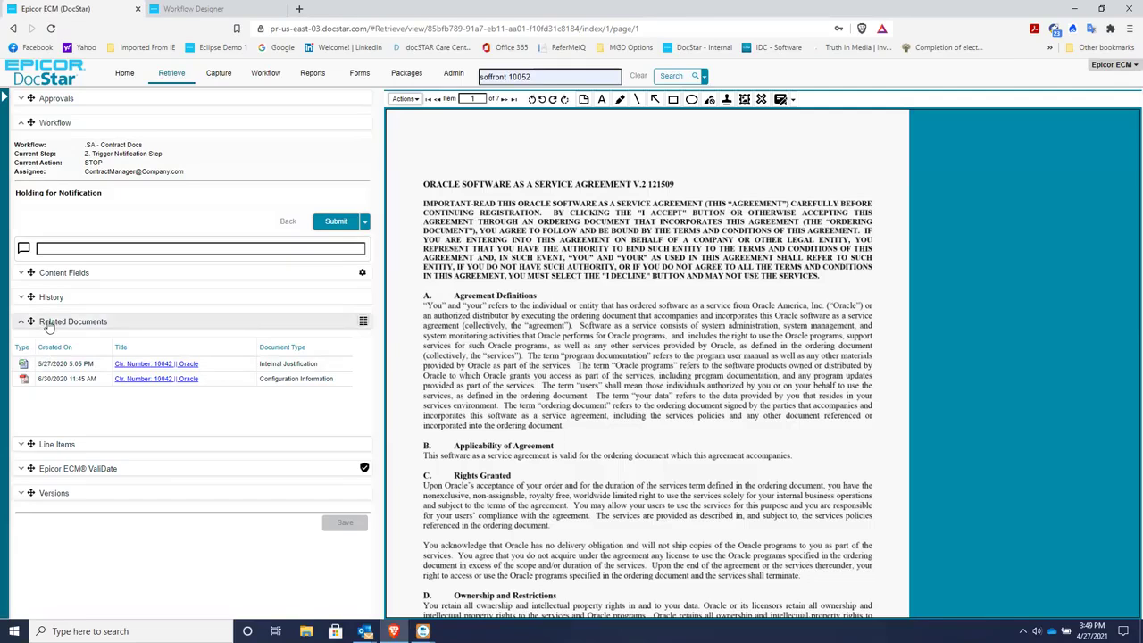
click(167, 366)
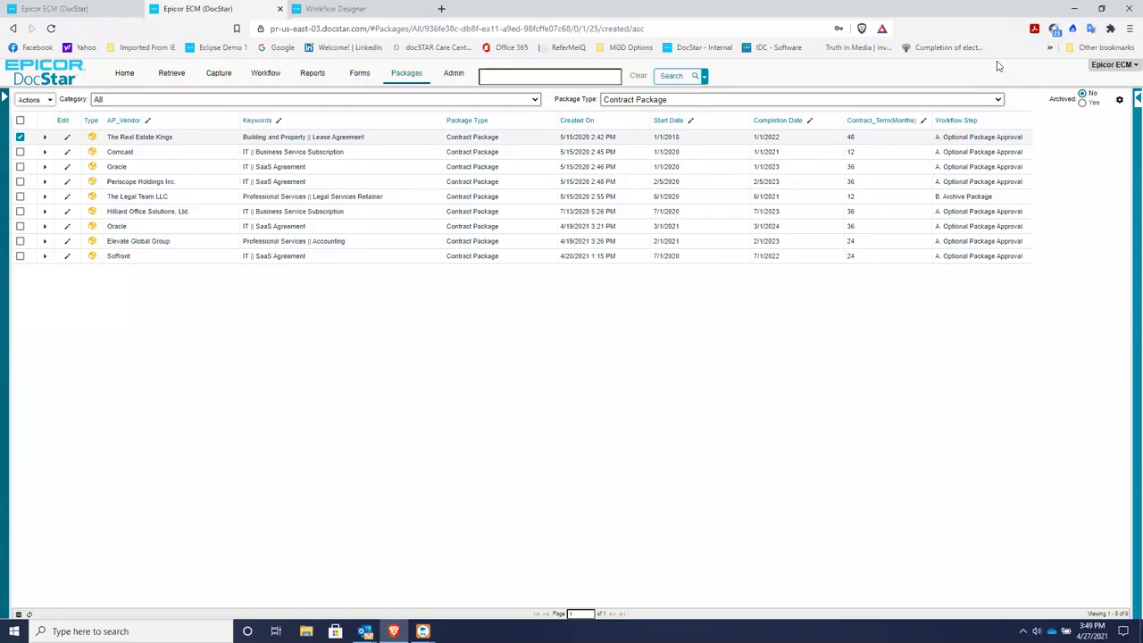
Examine the document slots of The Real Estate Kings contract package in the list and in its opened view, and return to the home page.
click(125, 74)
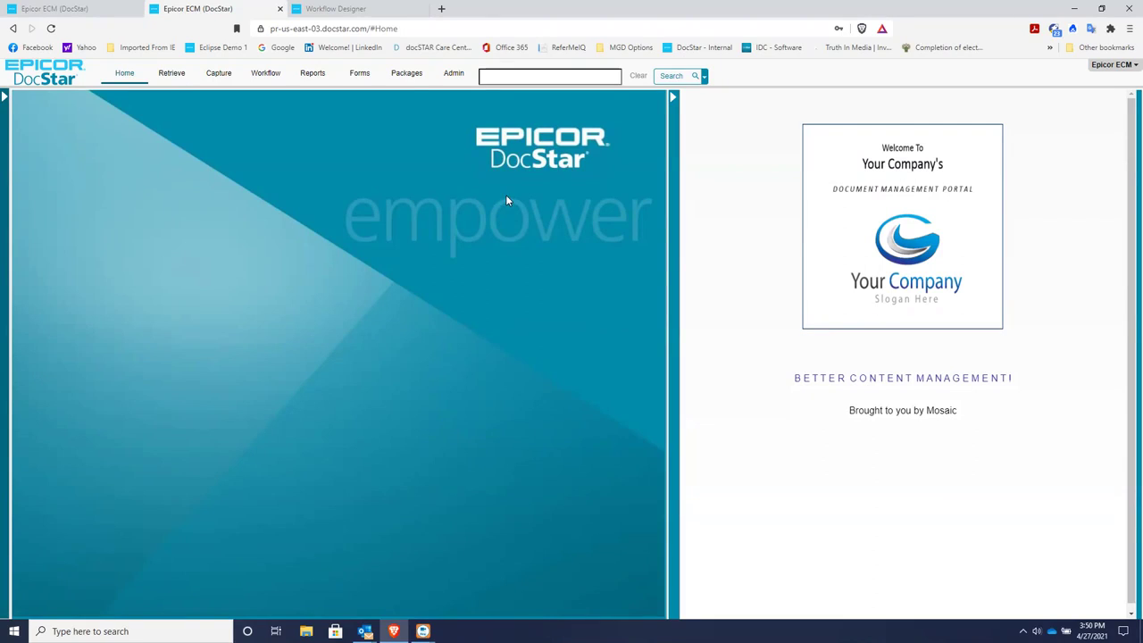
click(407, 75)
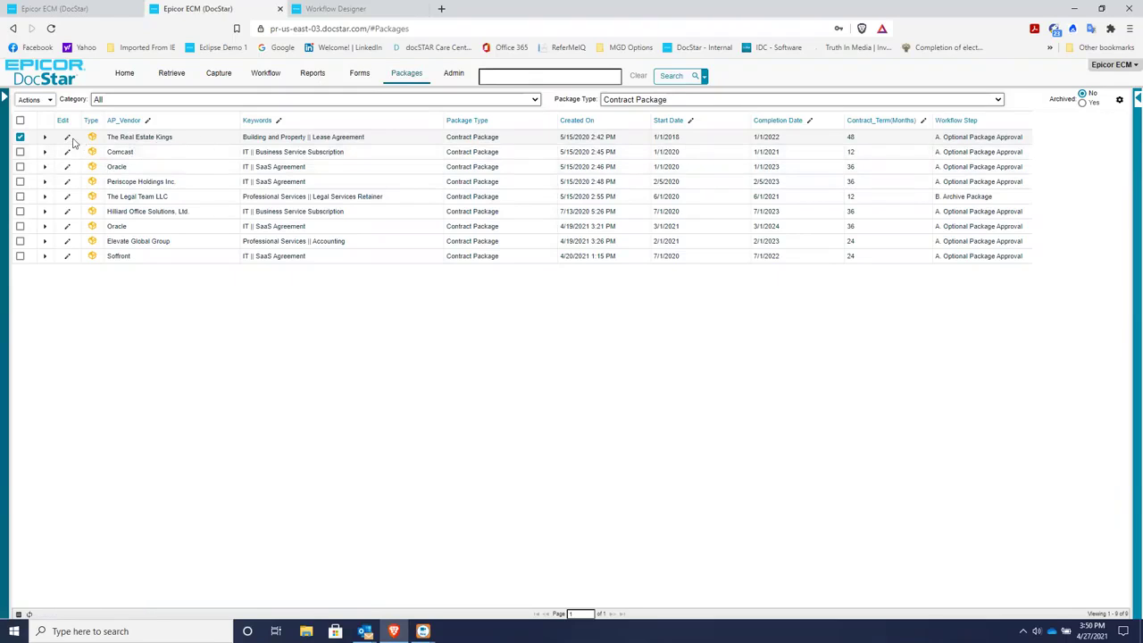
click(44, 138)
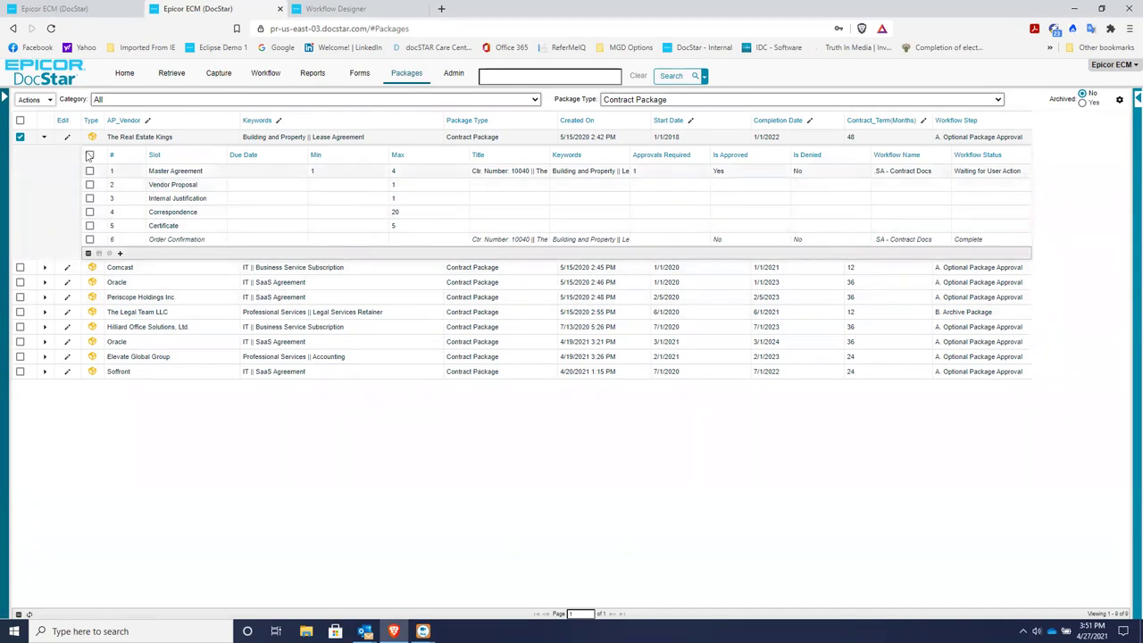
double_click(174, 139)
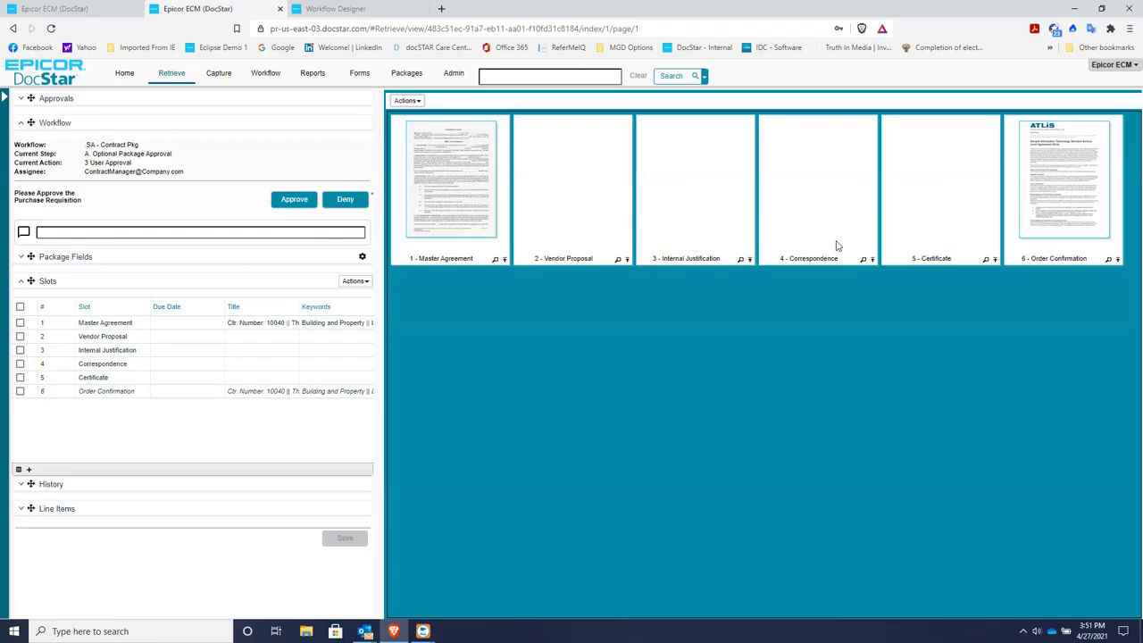
click(127, 73)
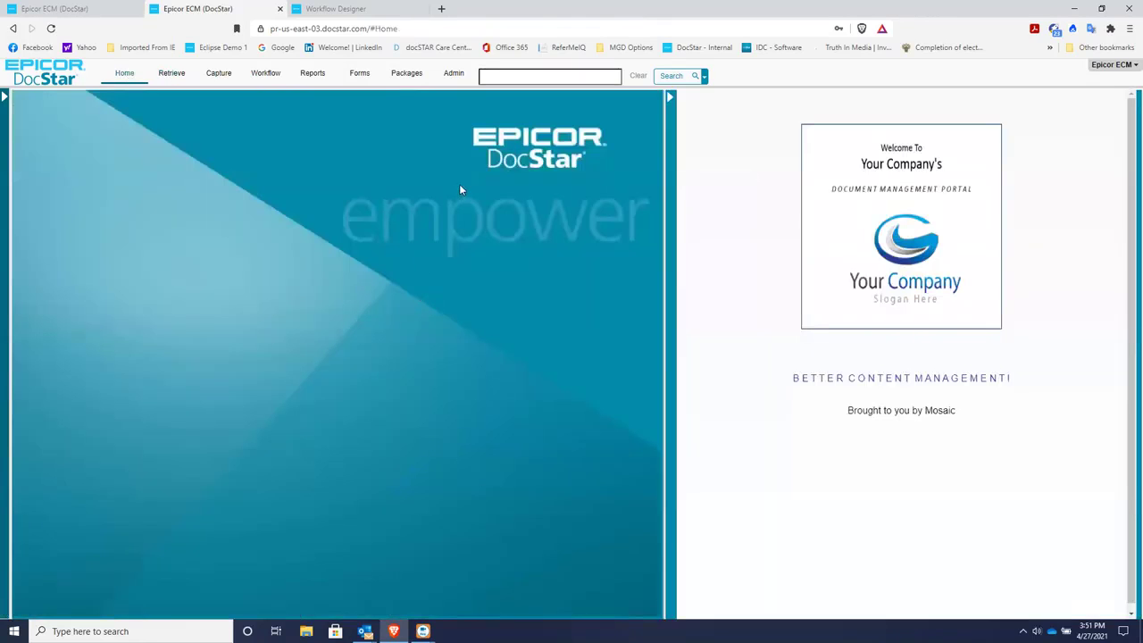